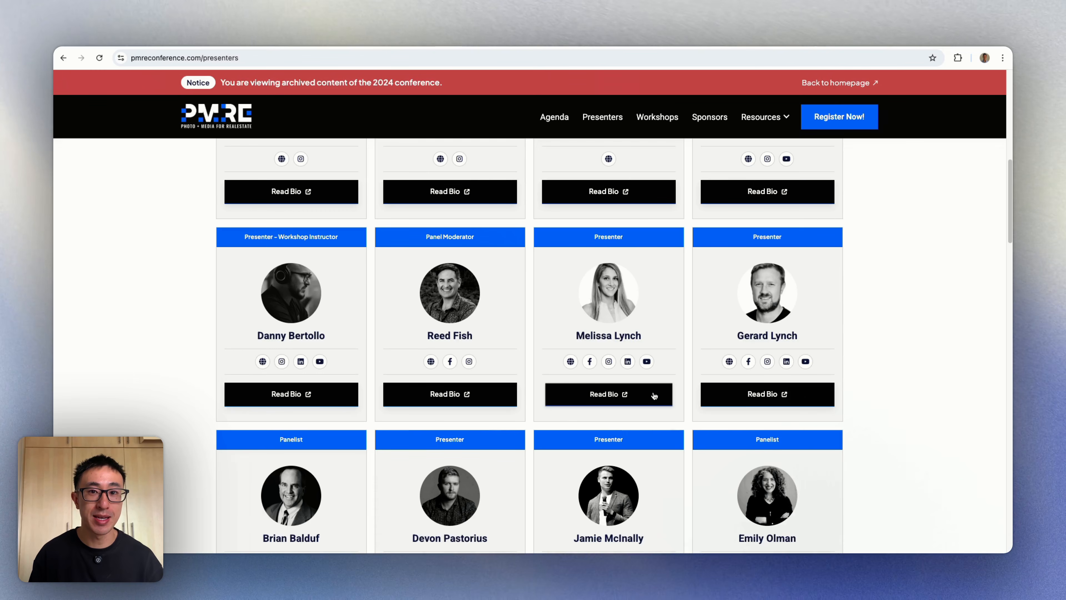
# Open and close several presenter bios on the conference presenters page to examine how their pop-up modals behave
pyautogui.click(654, 396)
pyautogui.click(822, 151)
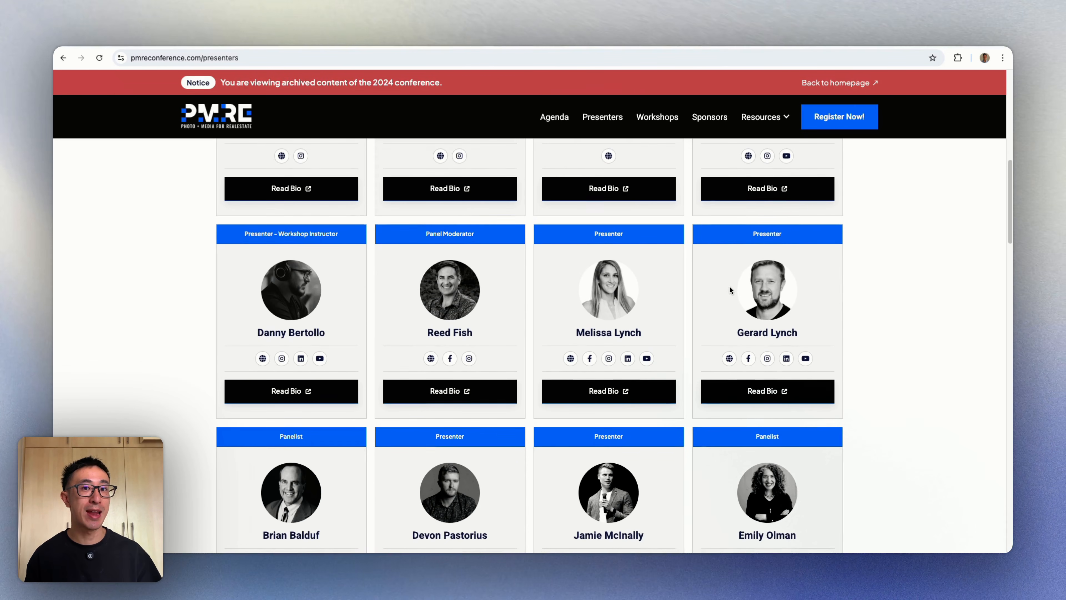
pyautogui.scroll(-3, 730, 290)
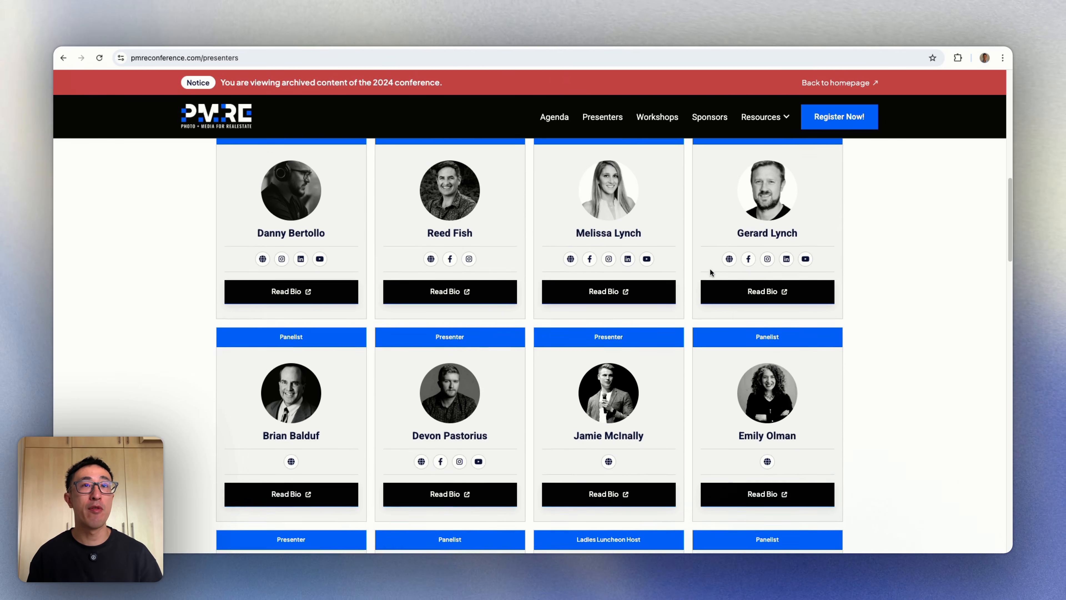
pyautogui.scroll(-5, 709, 270)
pyautogui.scroll(-2, 704, 270)
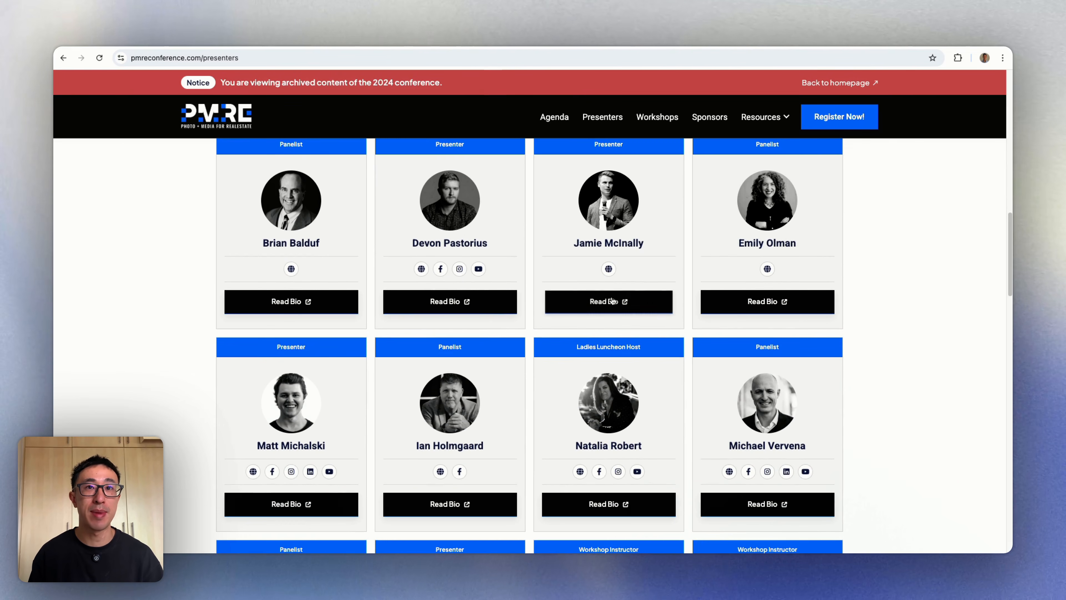
pyautogui.click(609, 302)
pyautogui.click(822, 152)
pyautogui.click(437, 312)
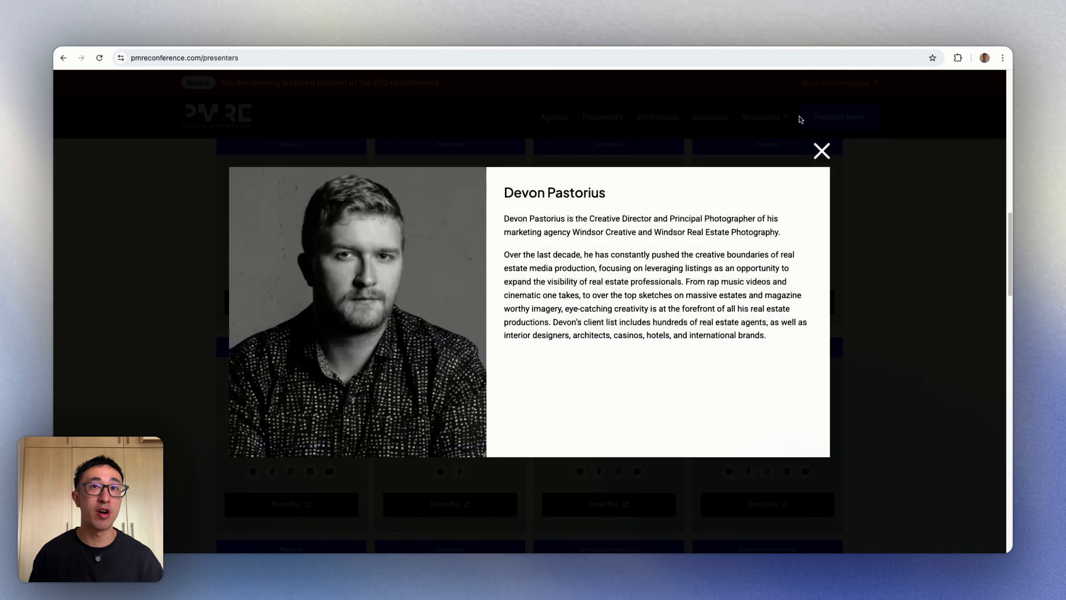
pyautogui.click(822, 151)
pyautogui.scroll(3, 686, 256)
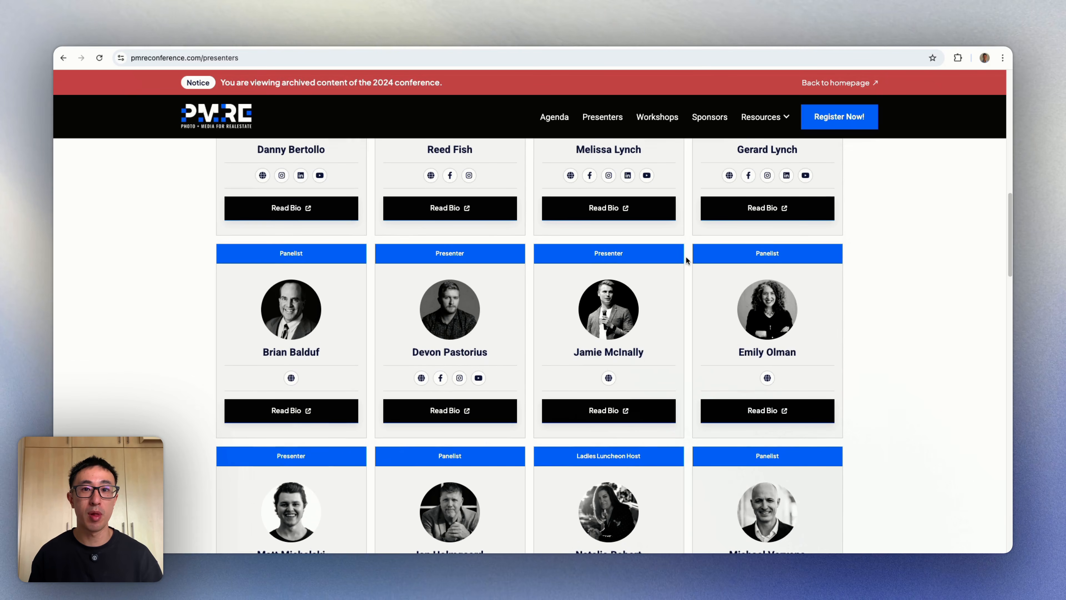
pyautogui.scroll(2, 687, 260)
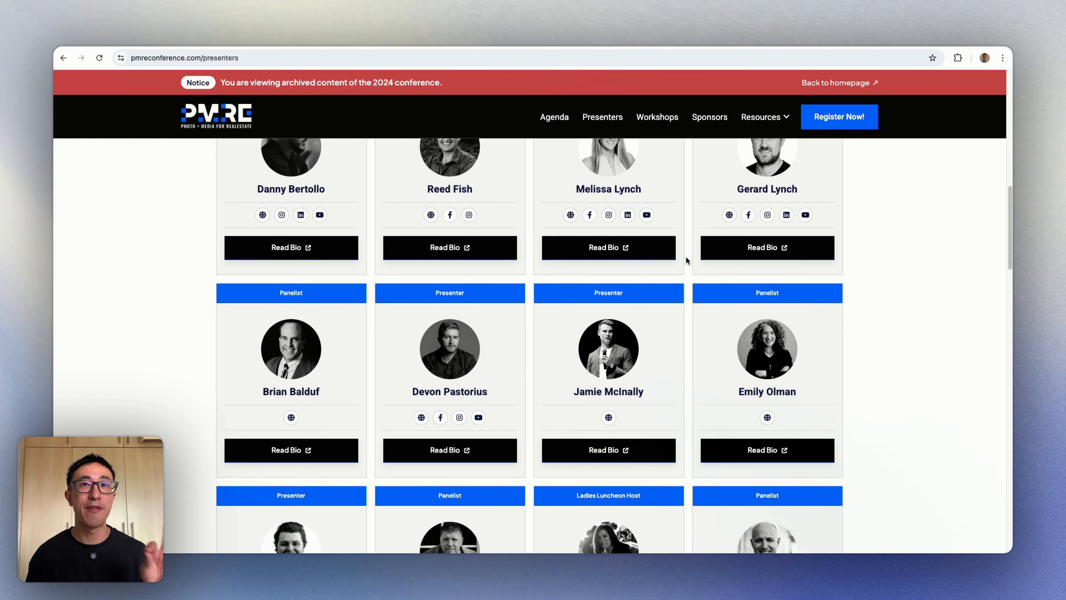
# Switch to the Finsweet Attributes Modal page and preview the Modal 1 - IX2 example, closing its popup again
pyautogui.click(411, 46)
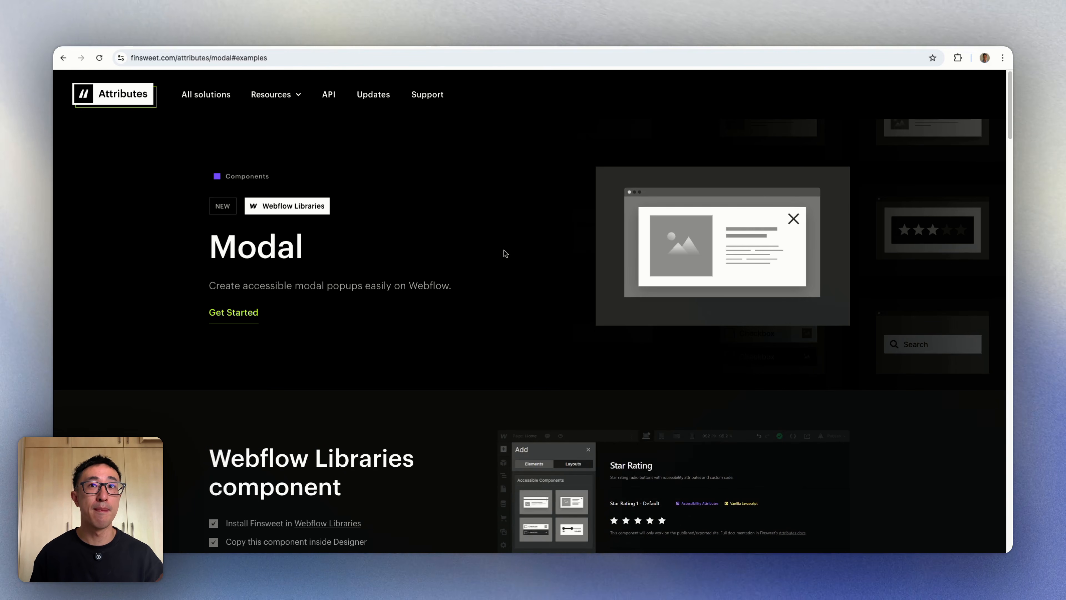
pyautogui.scroll(-12, 503, 249)
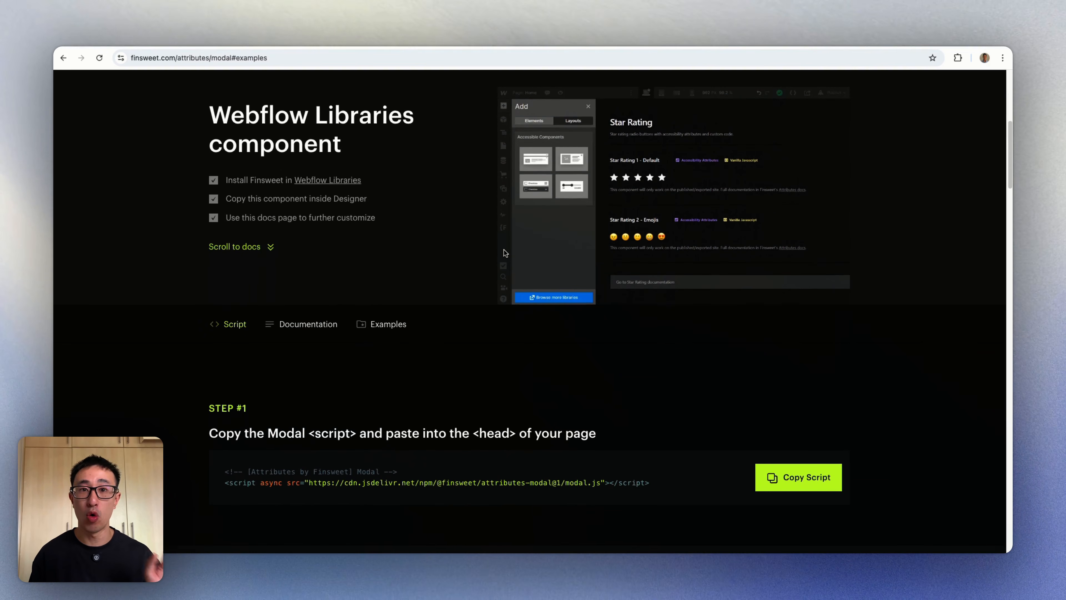
pyautogui.scroll(-15, 505, 252)
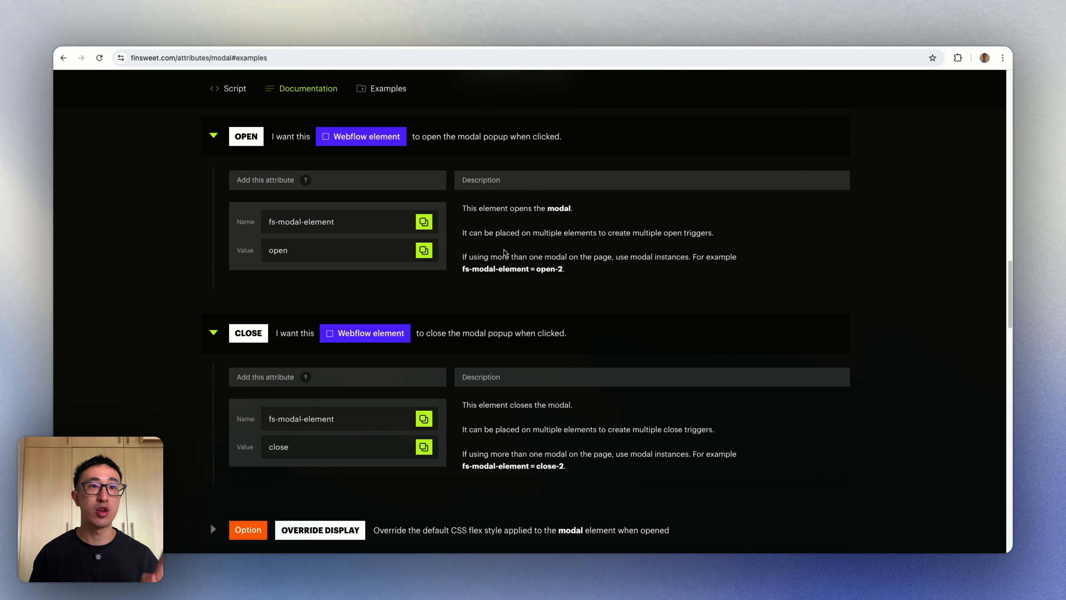
pyautogui.scroll(-10, 505, 252)
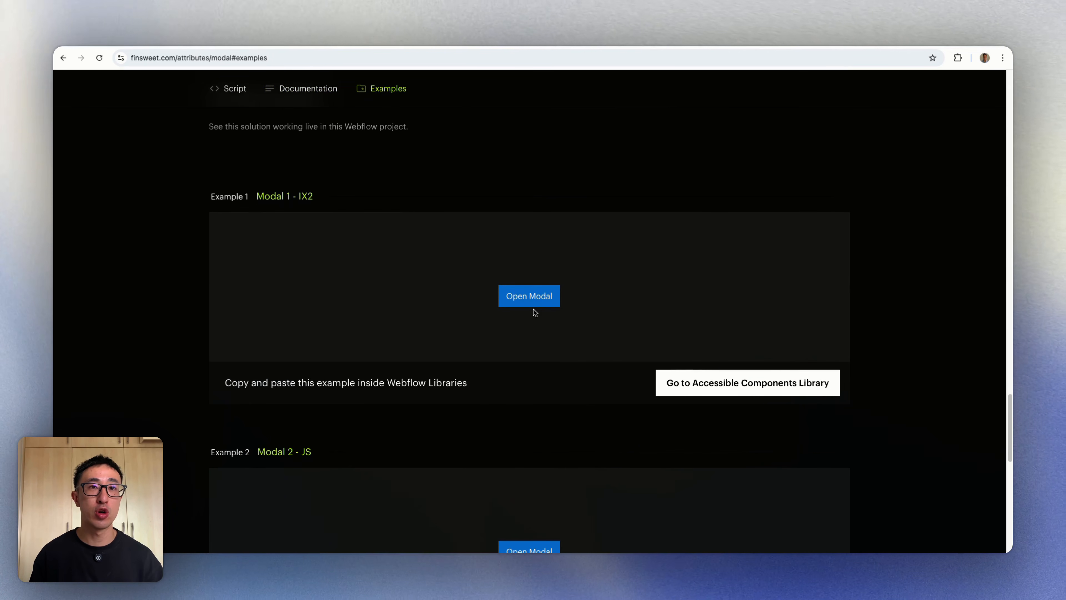
pyautogui.click(532, 296)
pyautogui.click(749, 213)
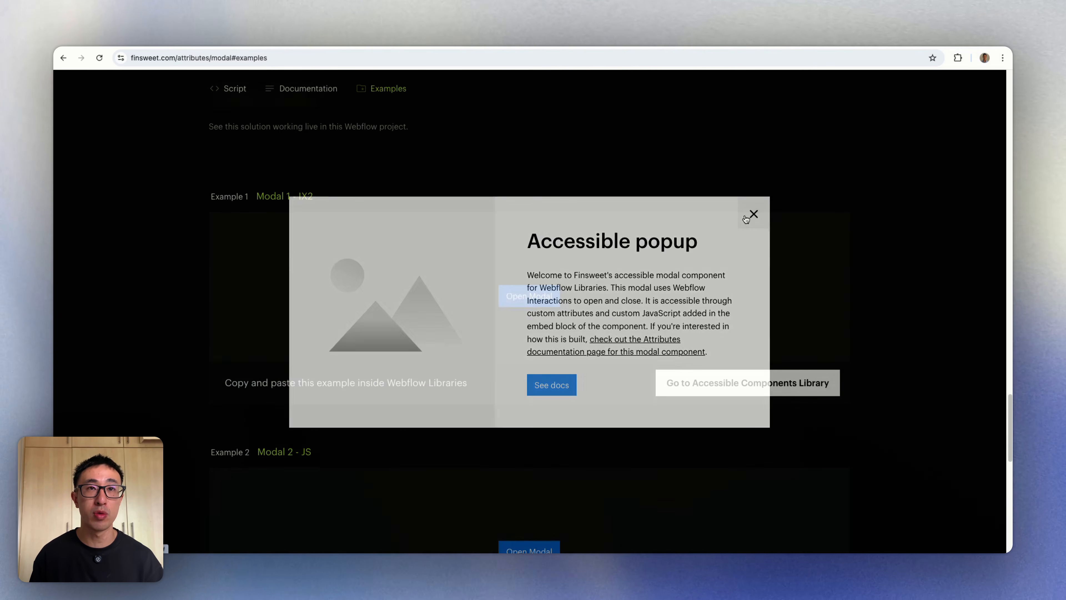
# Review the Finsweet documentation for the fs-modal-element attribute values modal, open and close
pyautogui.scroll(8, 633, 295)
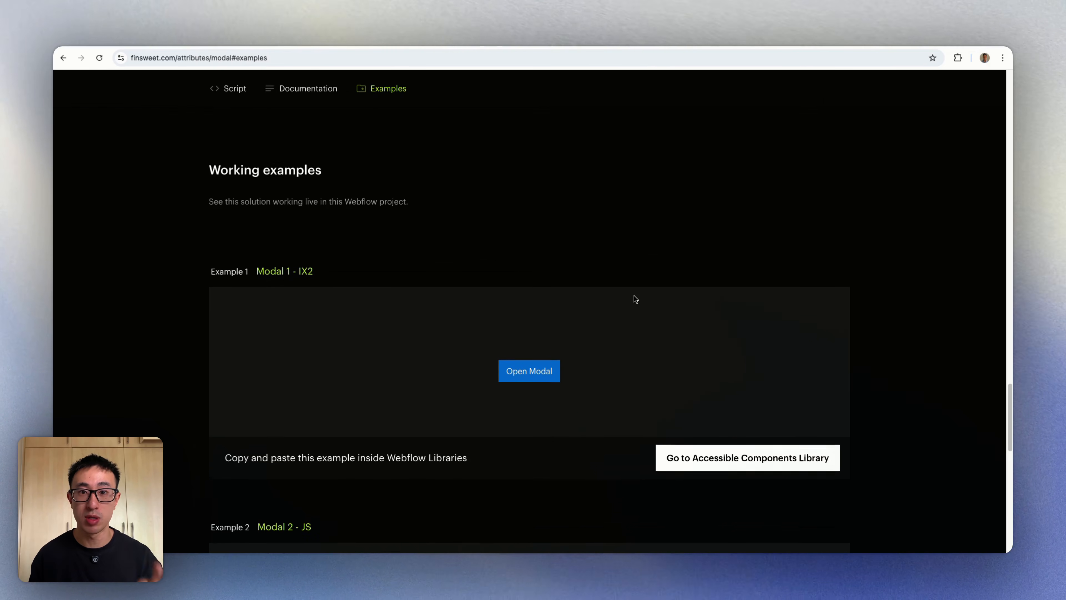
pyautogui.scroll(10, 635, 299)
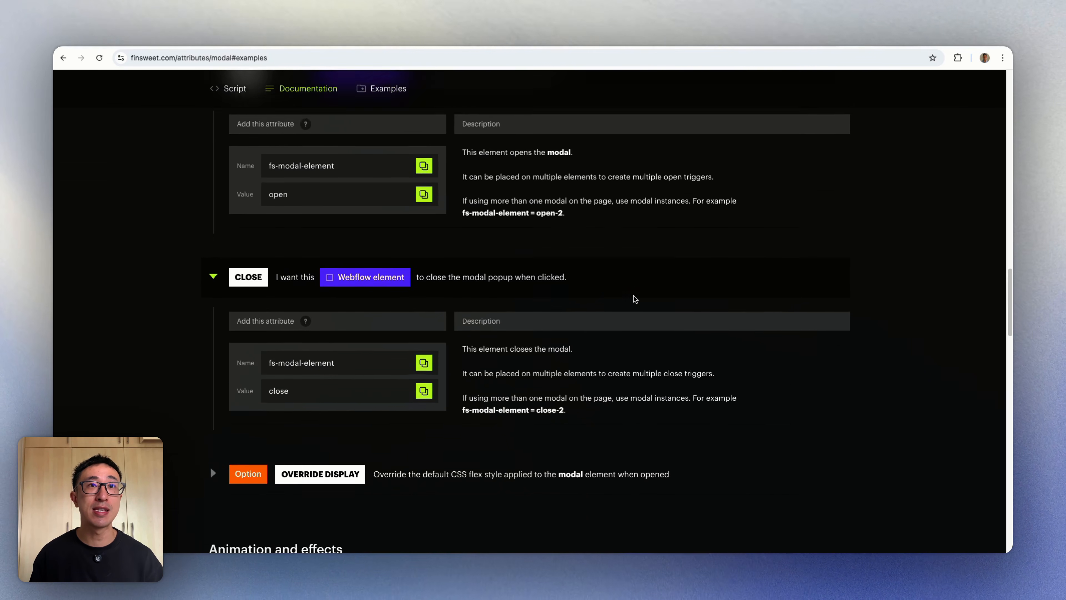
pyautogui.scroll(5, 633, 295)
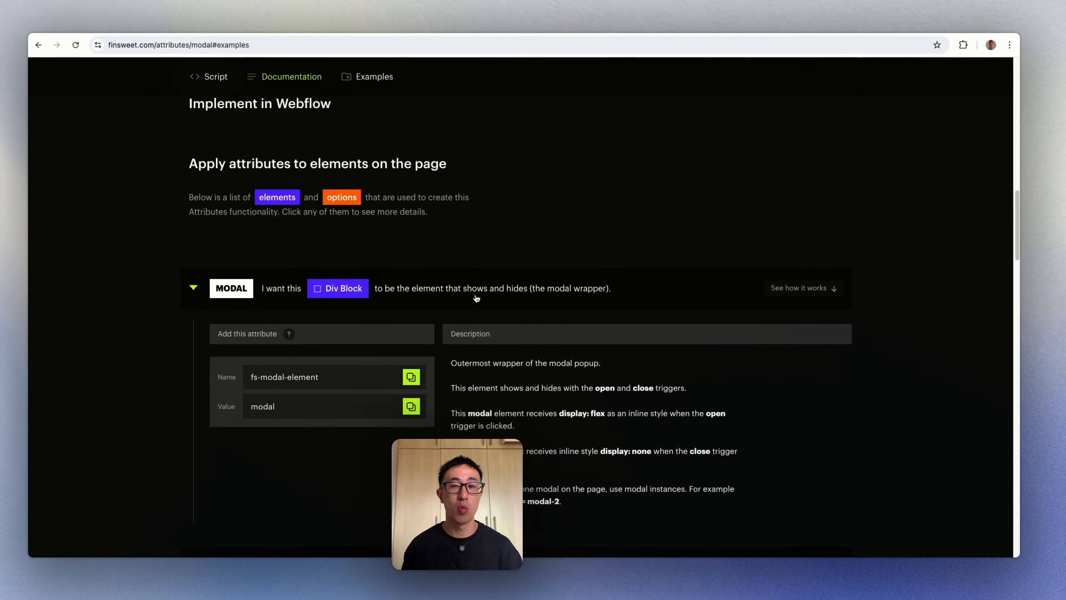
pyautogui.scroll(-5, 476, 298)
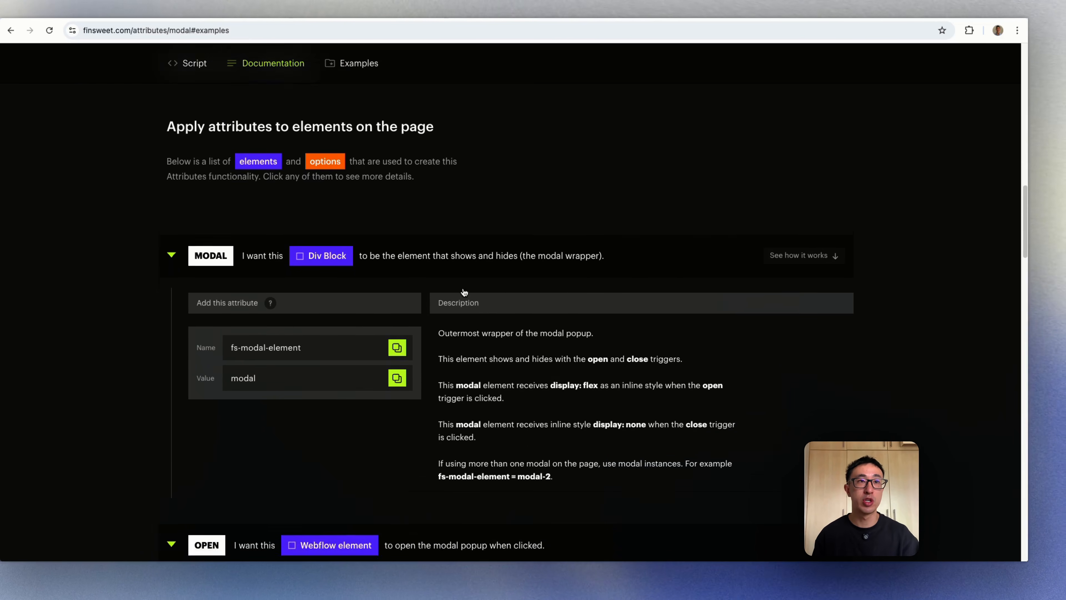
pyautogui.scroll(-5, 464, 292)
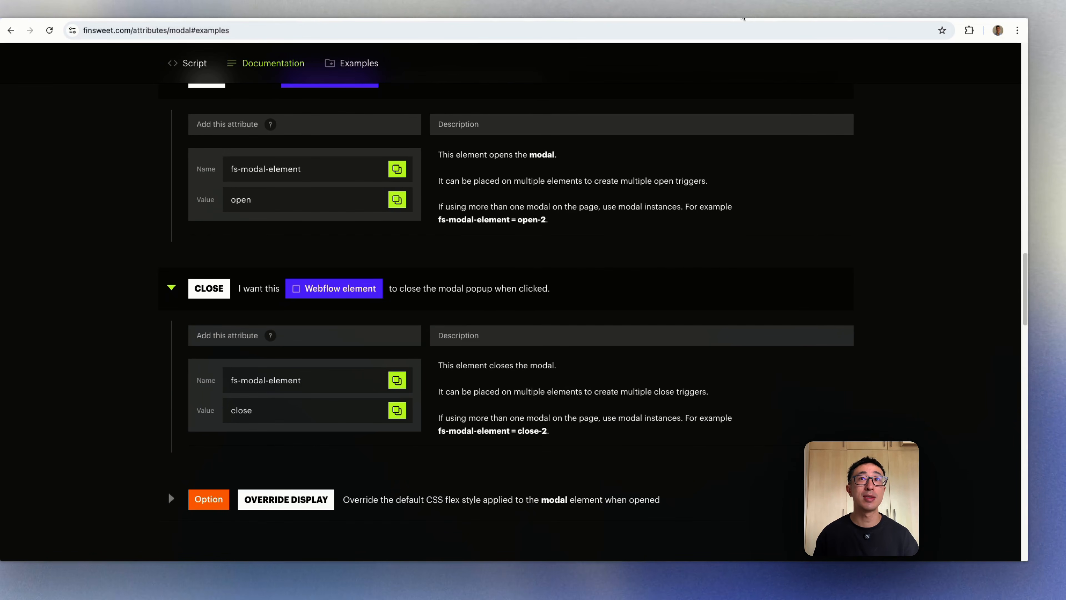
# Switch to the Webflow Designer's CMS Modal page and open the marketplace to browse more layout libraries
pyautogui.click(742, 13)
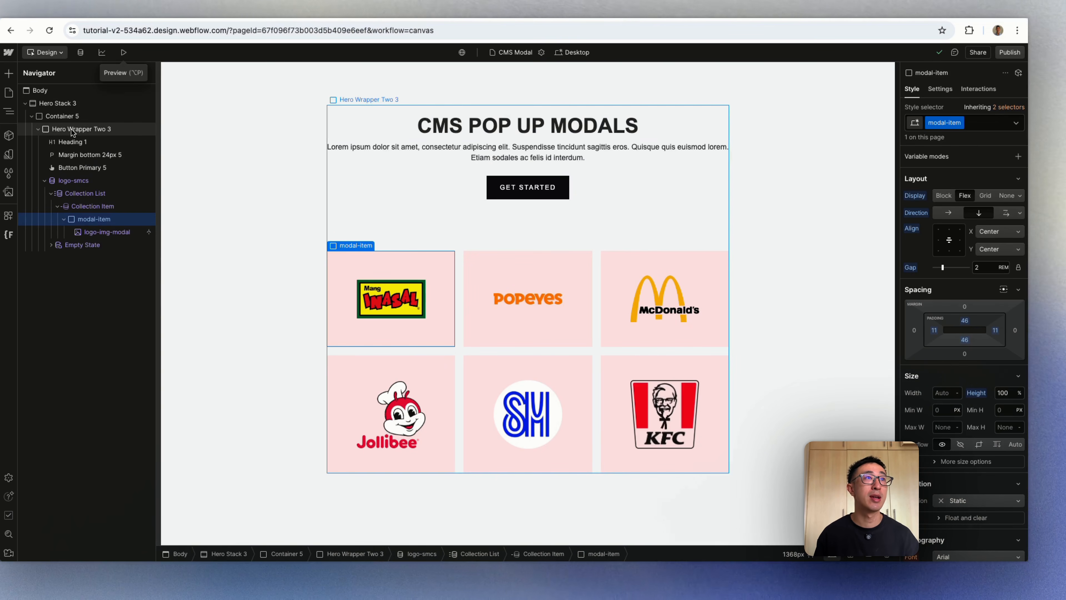
pyautogui.click(8, 74)
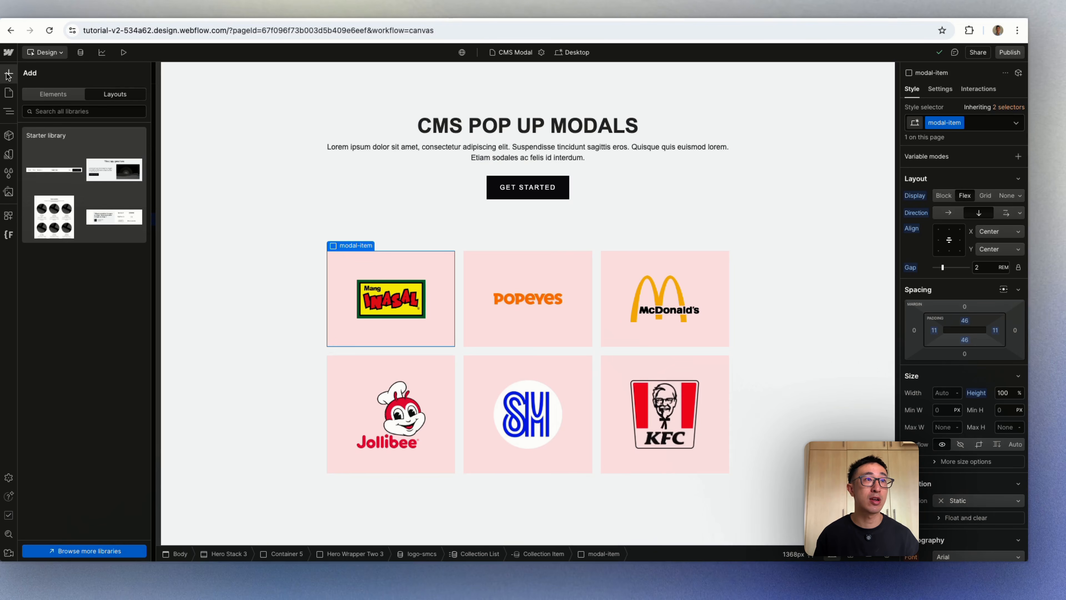
pyautogui.click(48, 95)
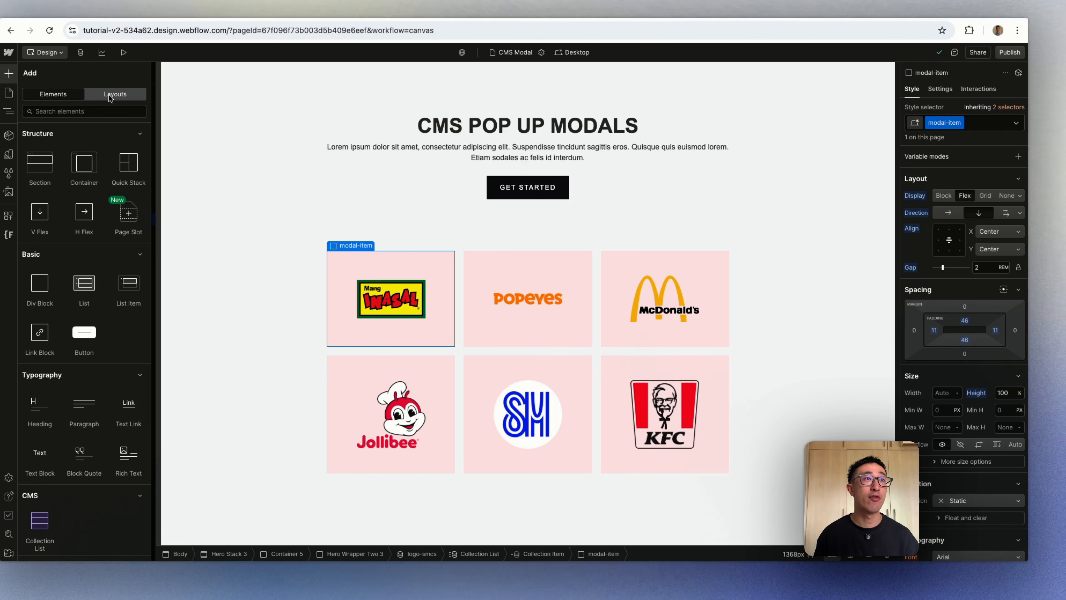
pyautogui.click(110, 94)
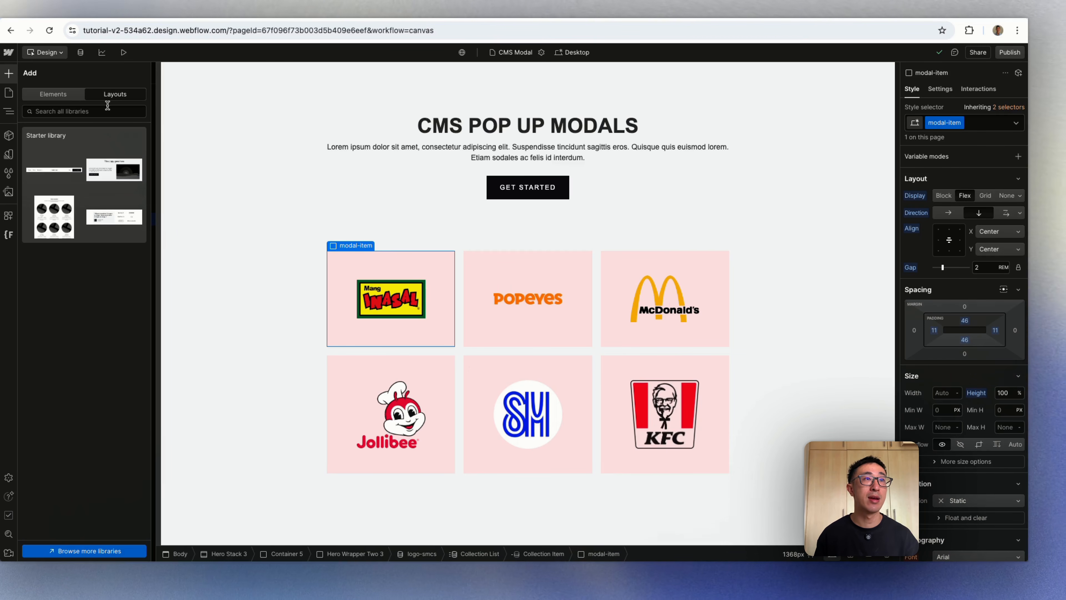
pyautogui.click(90, 551)
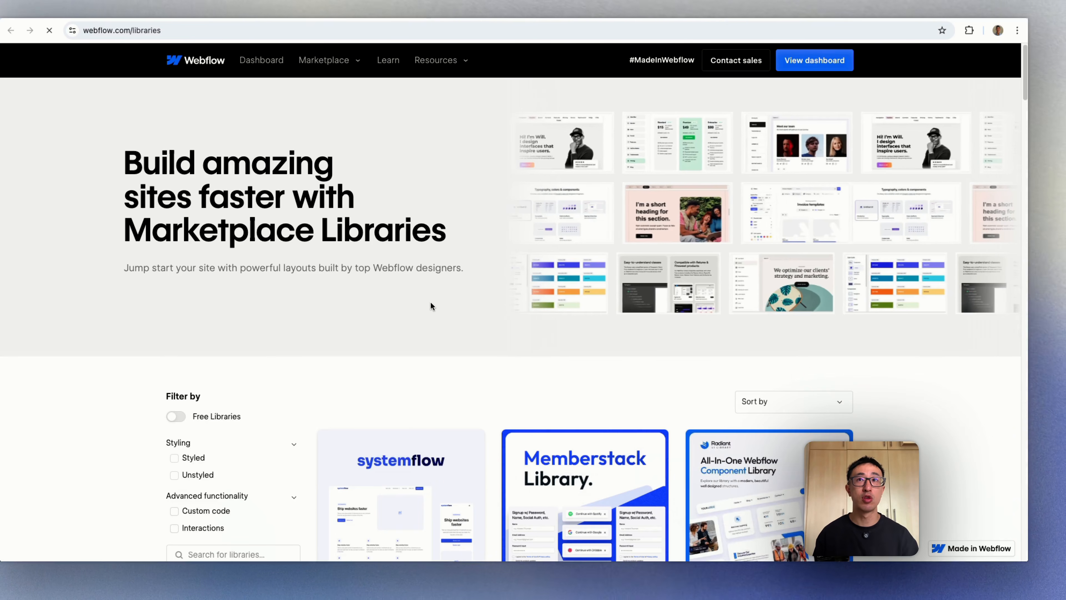
# Filter the marketplace to free libraries, search for "acces", and open the details of Finsweet's Accessible Components library
pyautogui.scroll(-2, 427, 297)
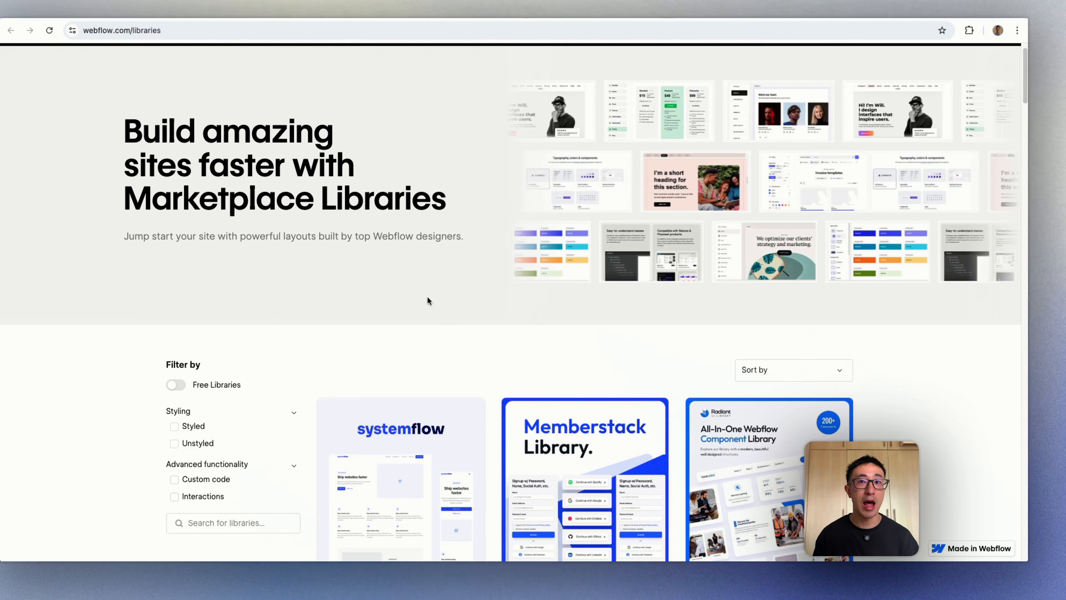
pyautogui.scroll(-6, 428, 300)
pyautogui.scroll(4, 429, 301)
pyautogui.scroll(3, 428, 301)
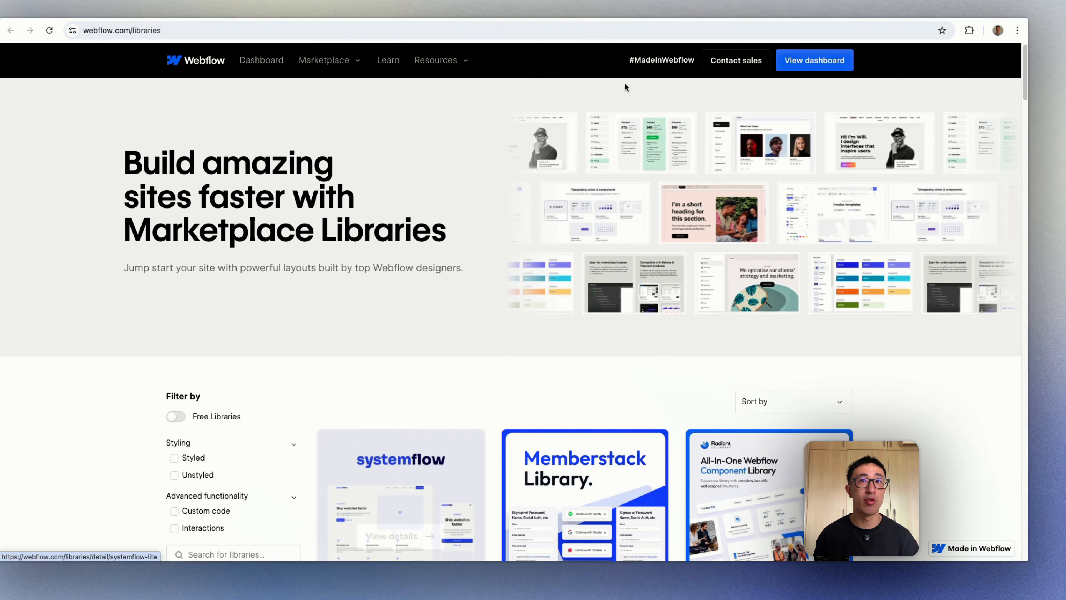
pyautogui.scroll(-7, 412, 265)
pyautogui.scroll(-12, 416, 271)
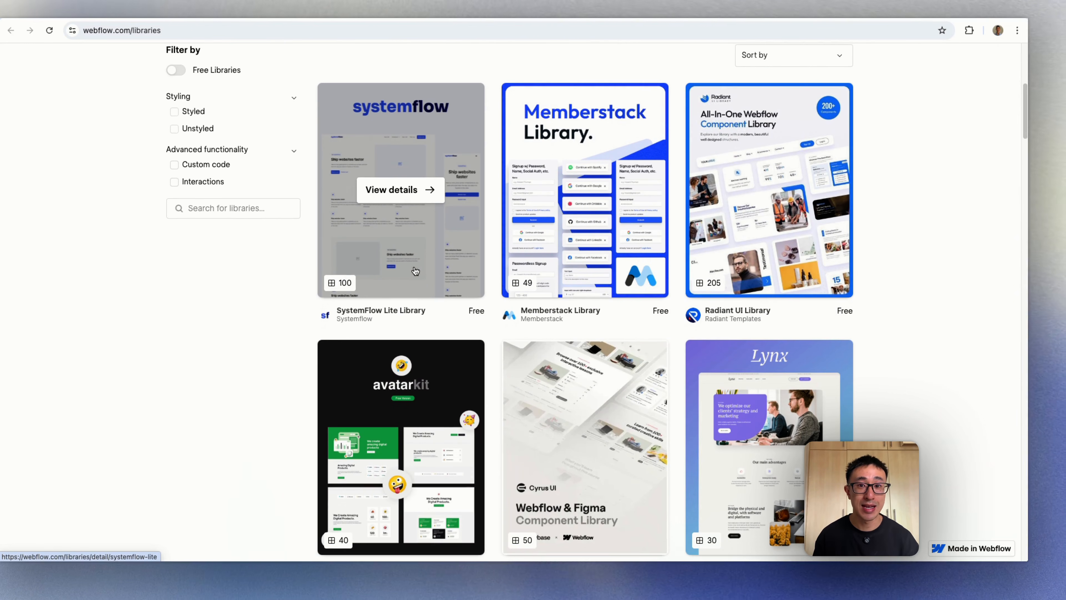
pyautogui.scroll(13, 487, 124)
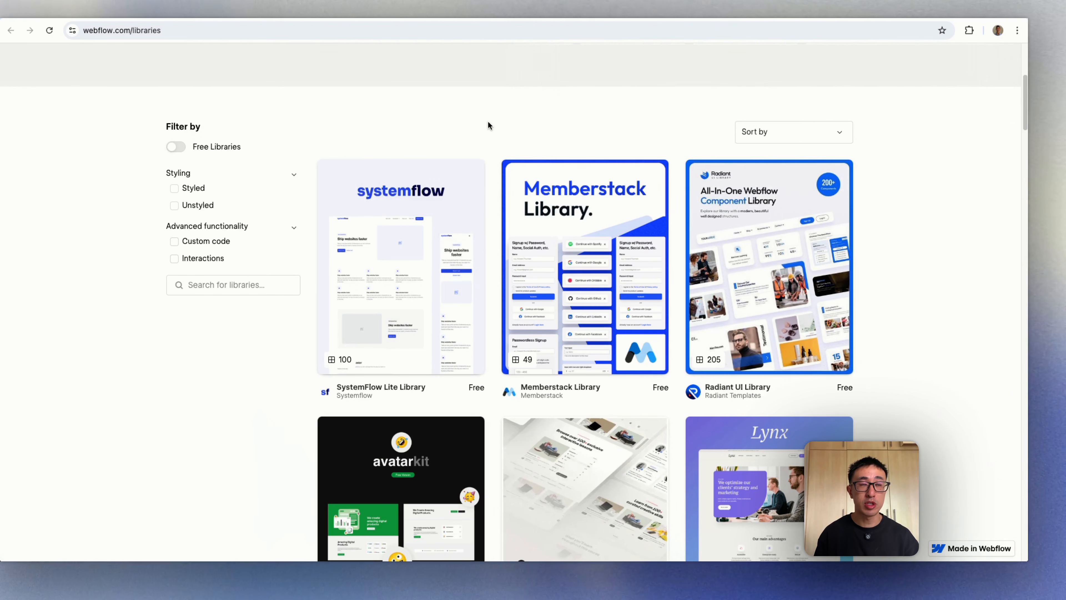
pyautogui.click(184, 149)
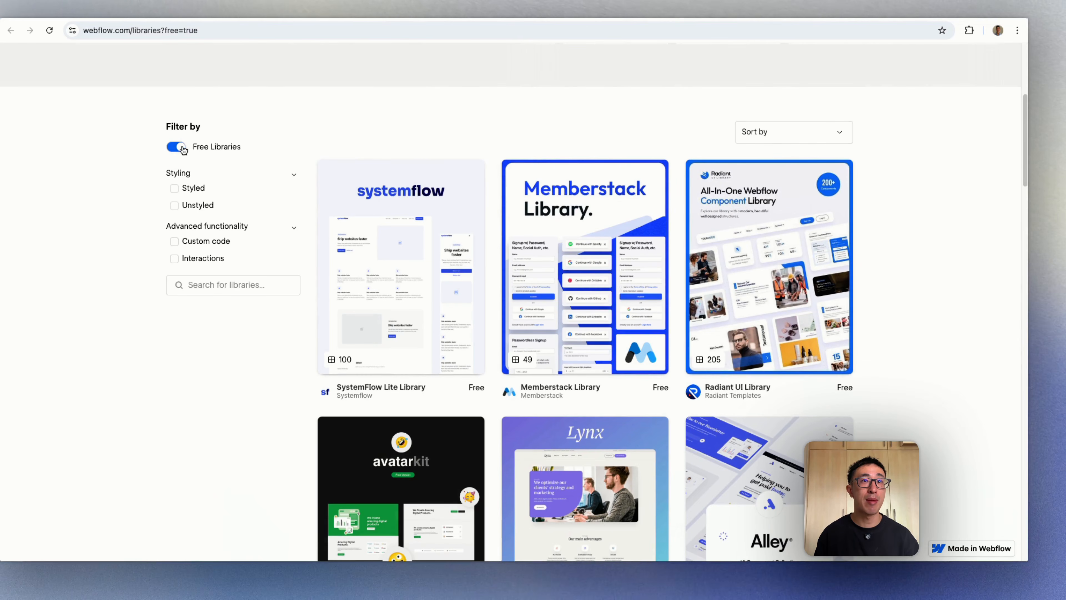
pyautogui.click(239, 291)
pyautogui.write('acces')
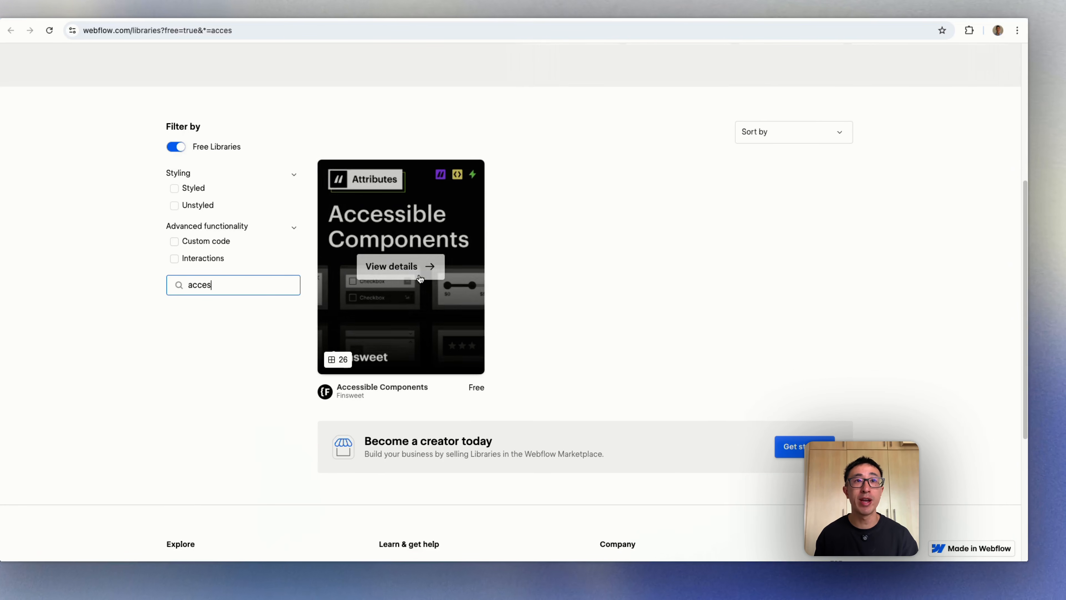
pyautogui.click(415, 268)
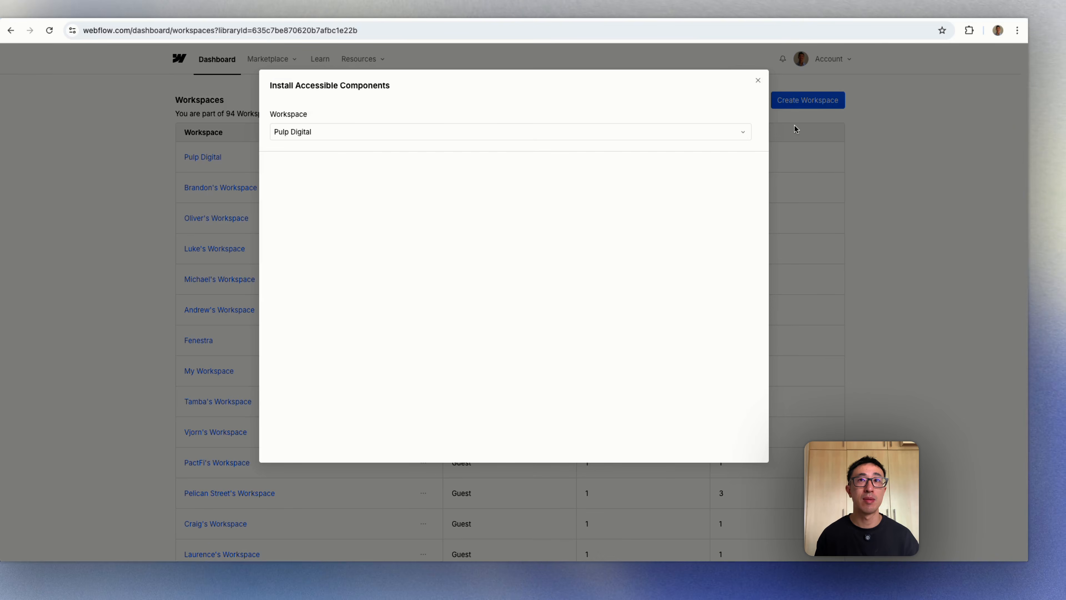
# Install Accessible Components on only the Tutorial V2 site, choosing the workspace that contains it, and reload that site's Designer
pyautogui.click(621, 134)
pyautogui.scroll(-2, 503, 195)
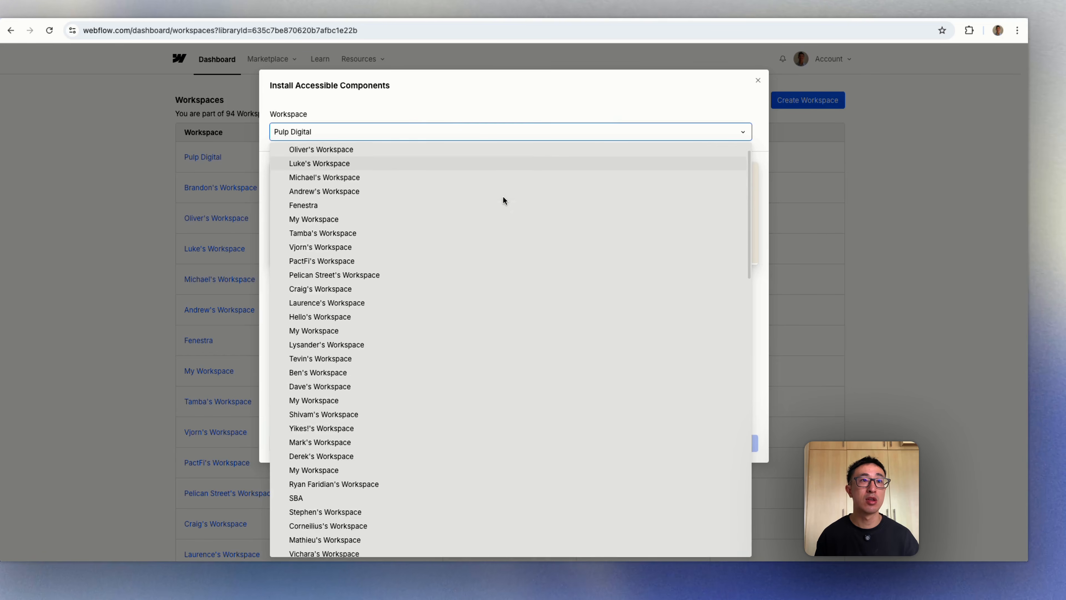
pyautogui.click(475, 289)
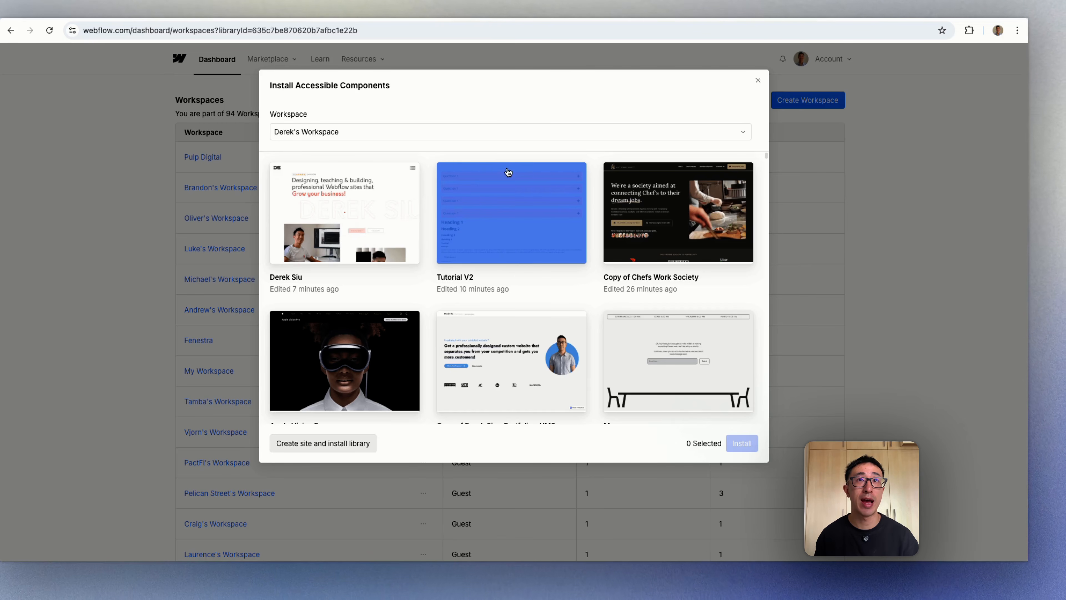
pyautogui.click(545, 213)
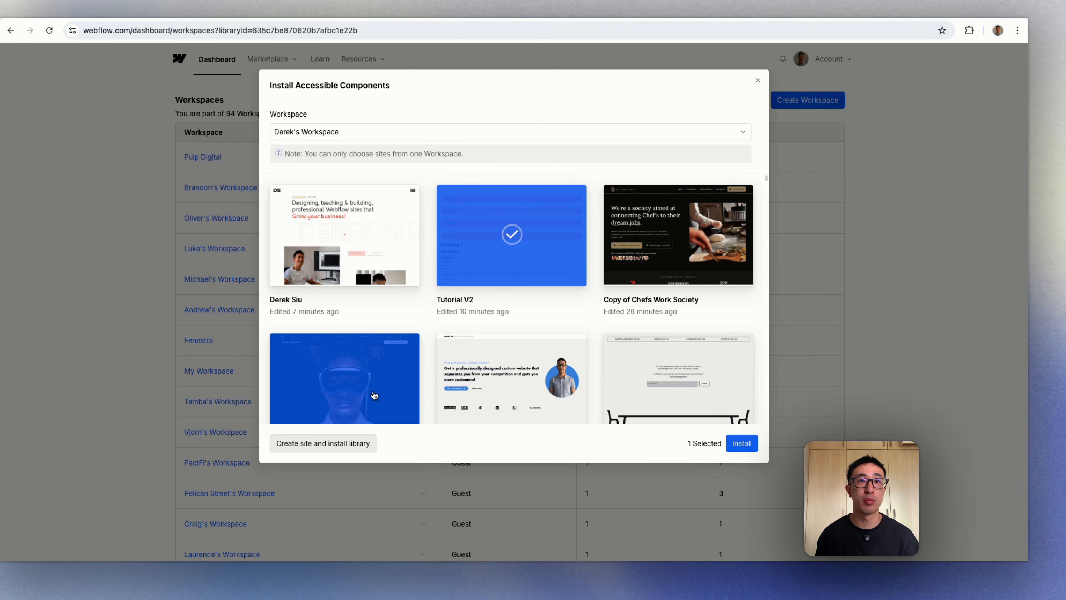
pyautogui.click(655, 277)
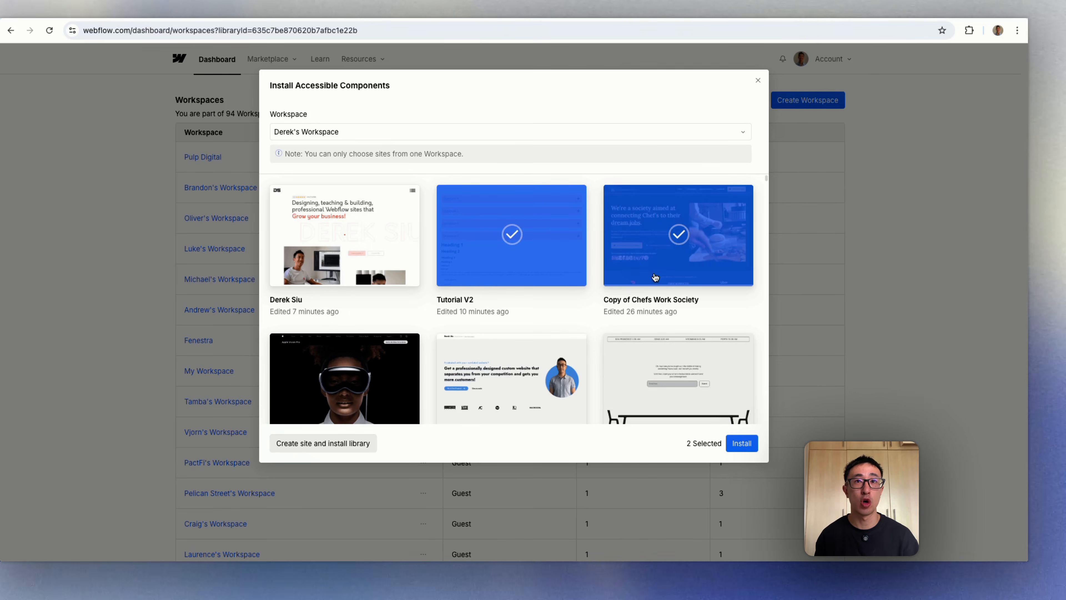
pyautogui.click(672, 244)
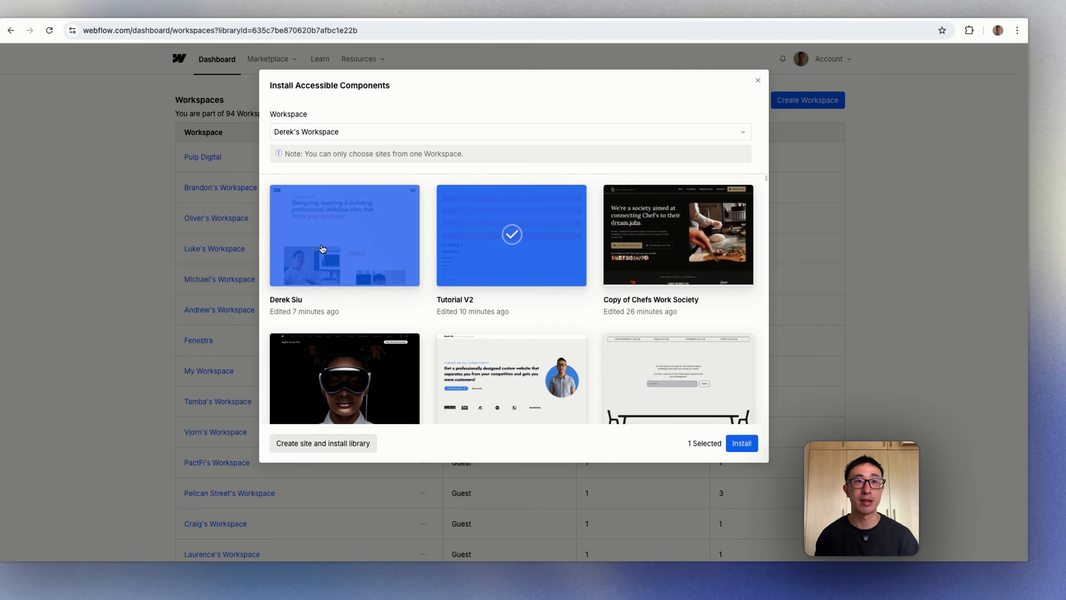
pyautogui.click(738, 451)
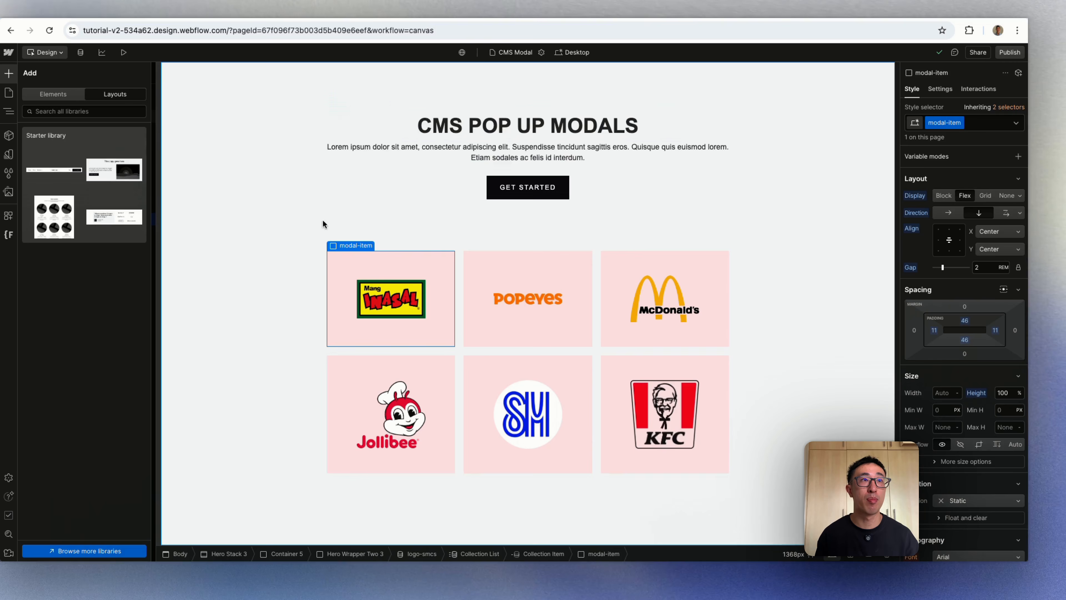
pyautogui.press('super+r')
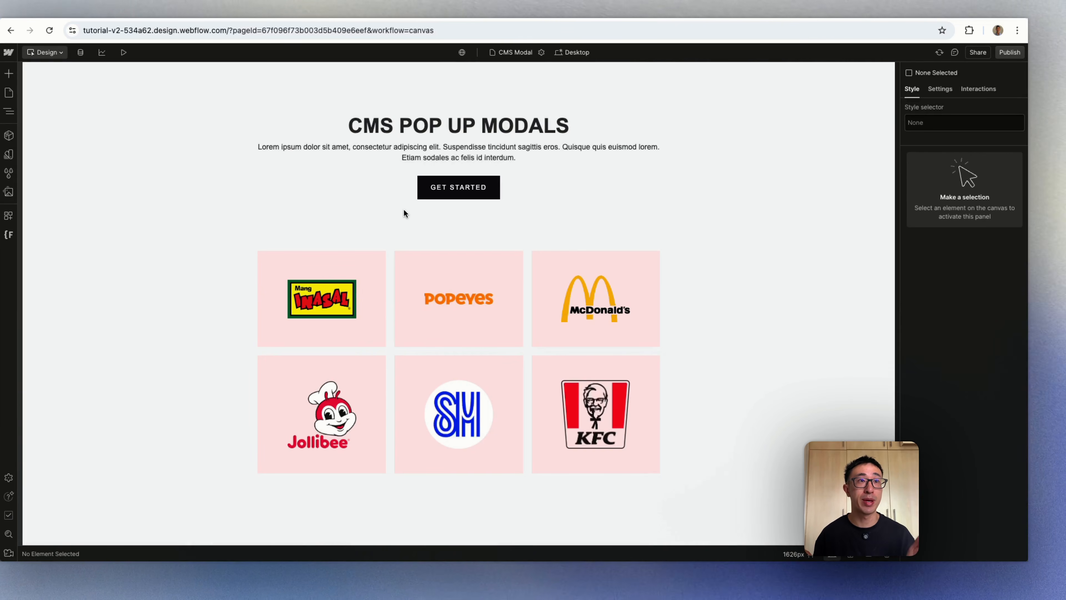
# Open the Accessible Components layout library and browse its modal, accordion, checkbox and other components
pyautogui.click(8, 73)
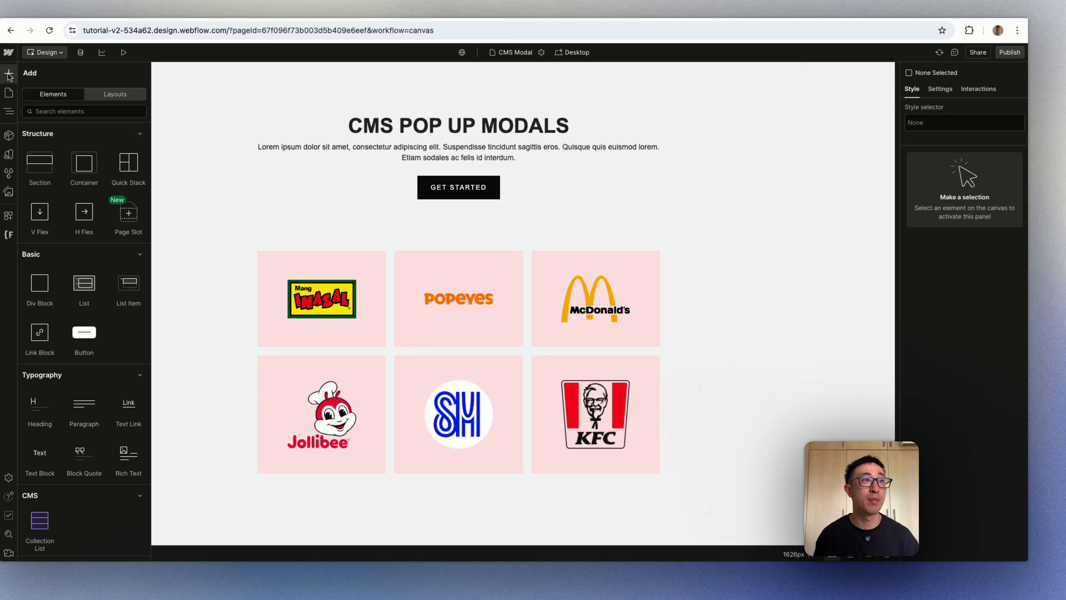
pyautogui.click(99, 96)
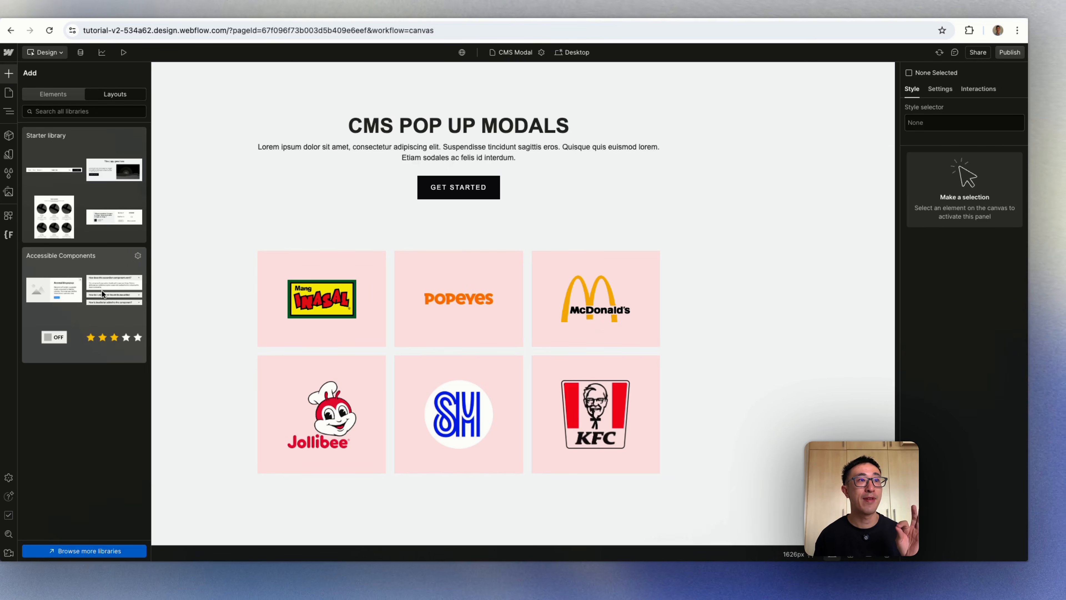
pyautogui.click(102, 291)
pyautogui.moveTo(60, 189)
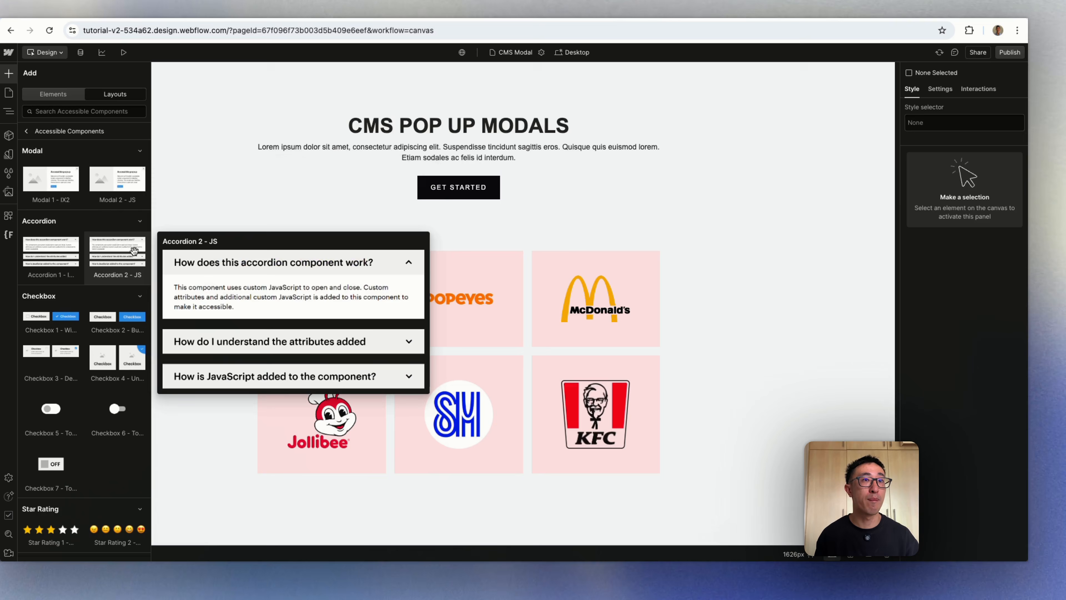
pyautogui.scroll(-1, 118, 261)
pyautogui.scroll(-6, 119, 275)
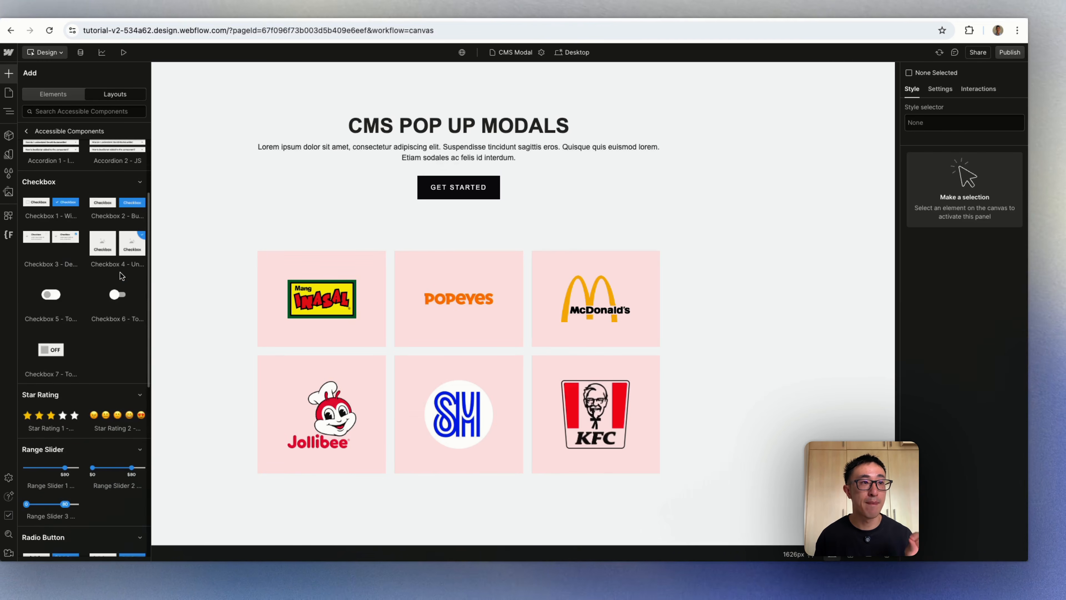
pyautogui.scroll(7, 84, 235)
pyautogui.moveTo(52, 258)
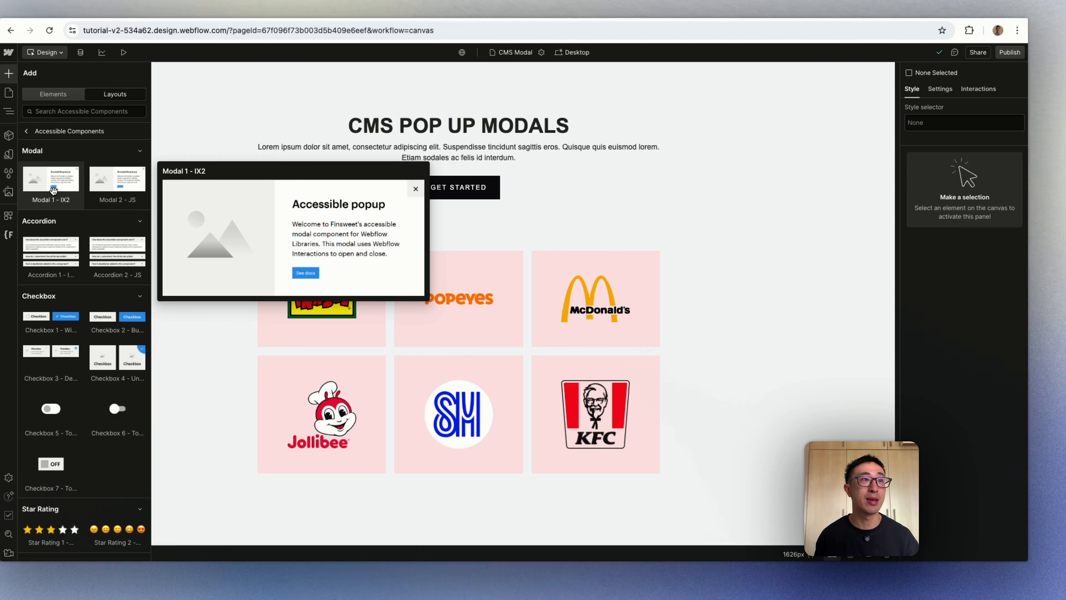
# Select the Collection List holding the logo cards, and open the Logos collection in the CMS
pyautogui.click(546, 189)
pyautogui.click(546, 189)
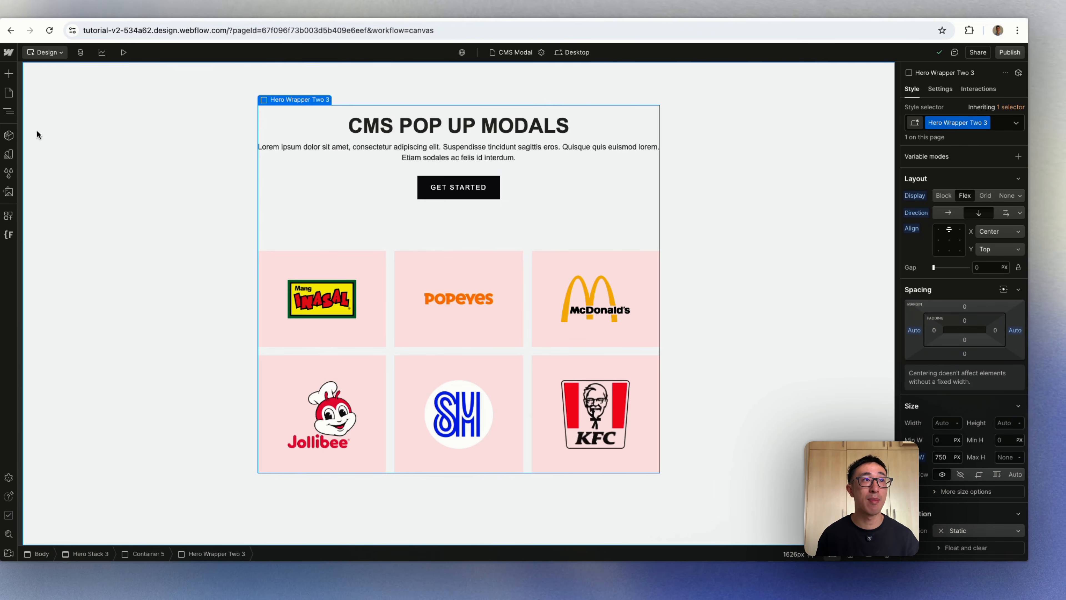
pyautogui.click(530, 282)
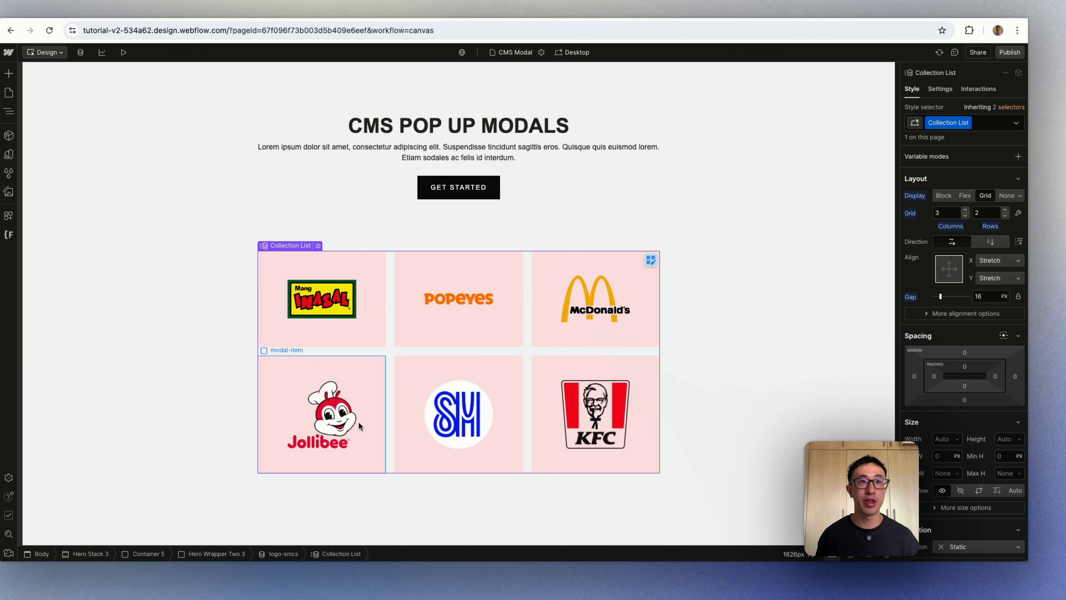
pyautogui.click(81, 52)
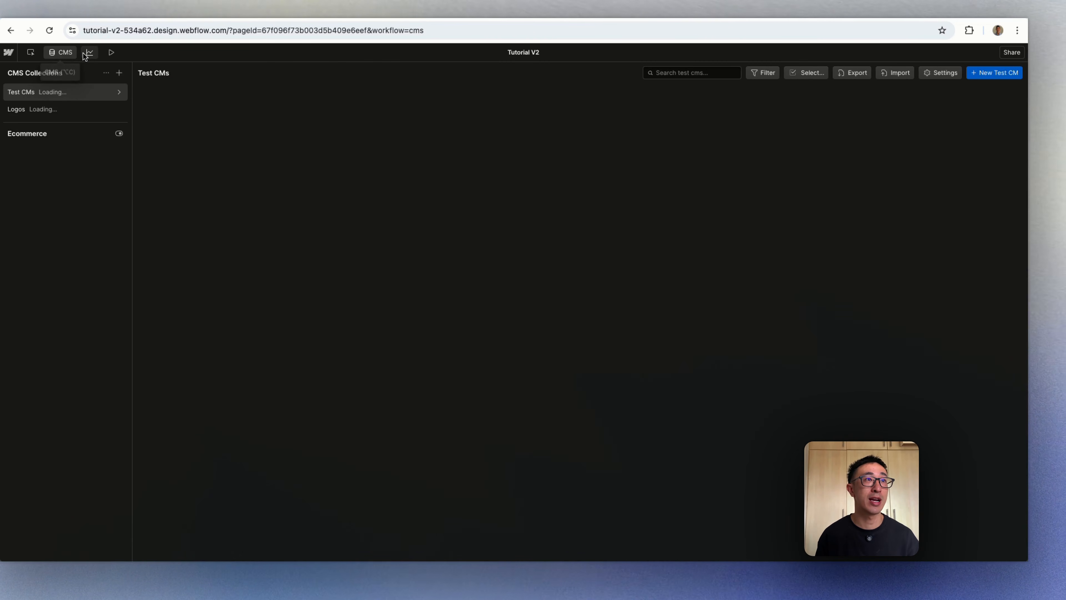
pyautogui.click(65, 109)
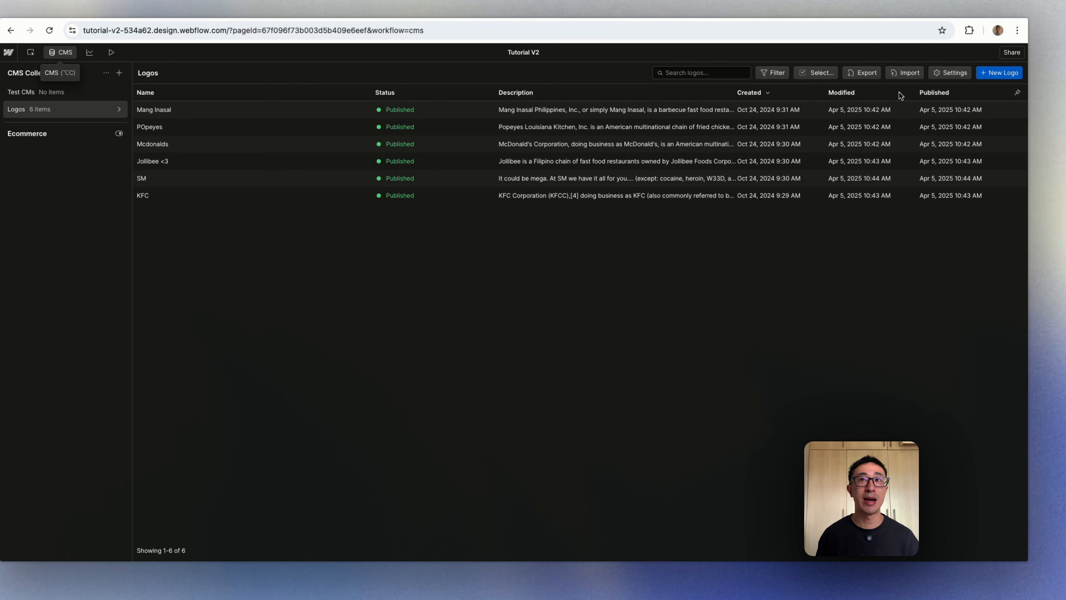
# Open the Mang Inasal item and review its name, slug, logo, sort order and description fields
pyautogui.click(772, 110)
pyautogui.click(358, 134)
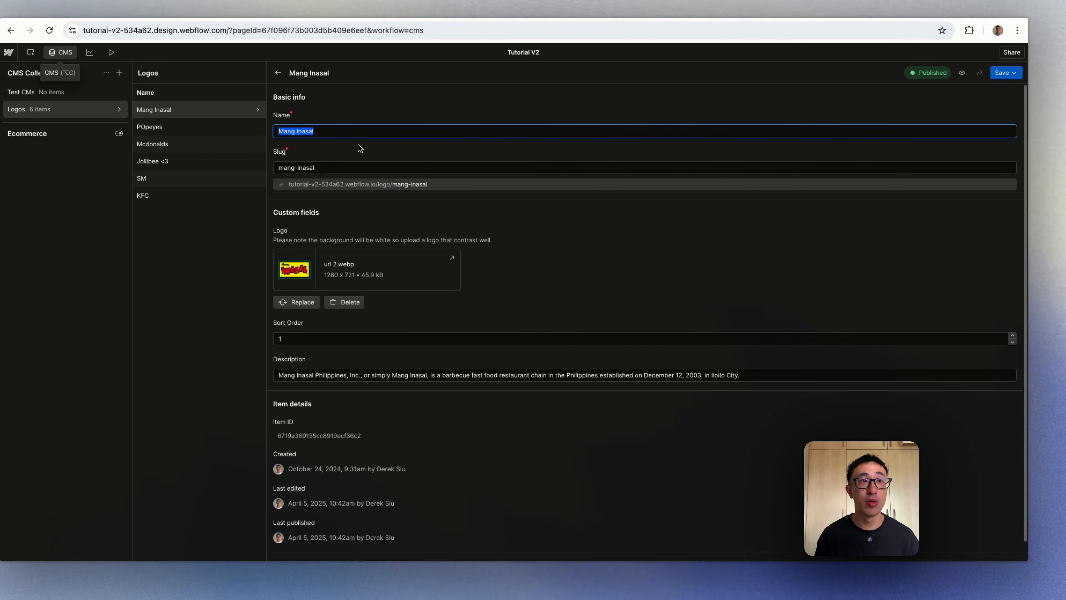
pyautogui.click(348, 166)
pyautogui.click(465, 313)
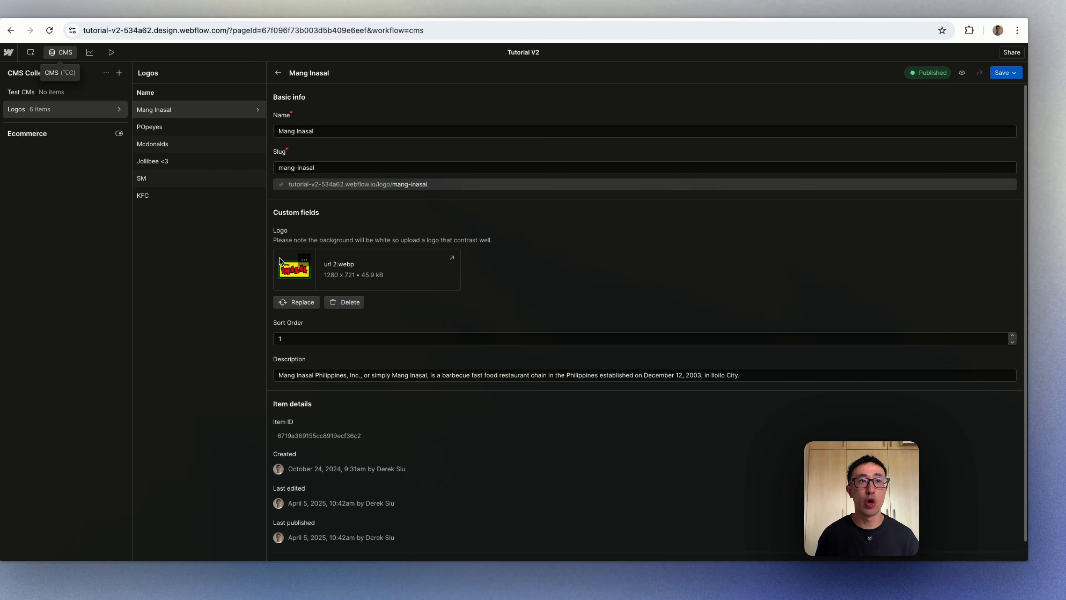
pyautogui.click(282, 338)
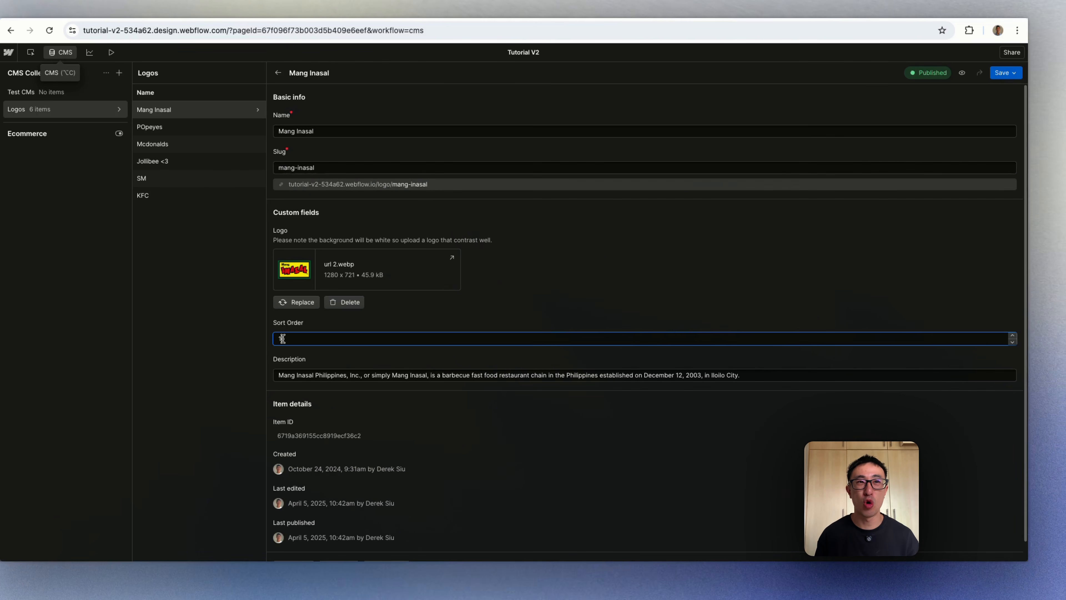
pyautogui.tripleClick(330, 375)
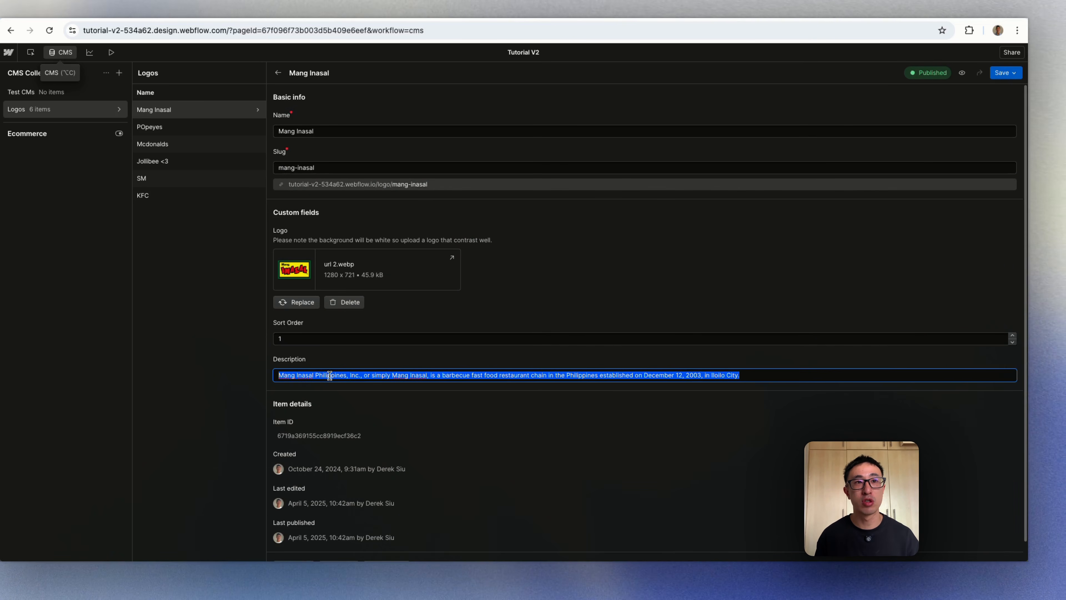
# Look through the POpeyes, Mcdonalds, Jollibee <3, SM and KFC items of the Logos collection
pyautogui.click(189, 125)
pyautogui.click(193, 146)
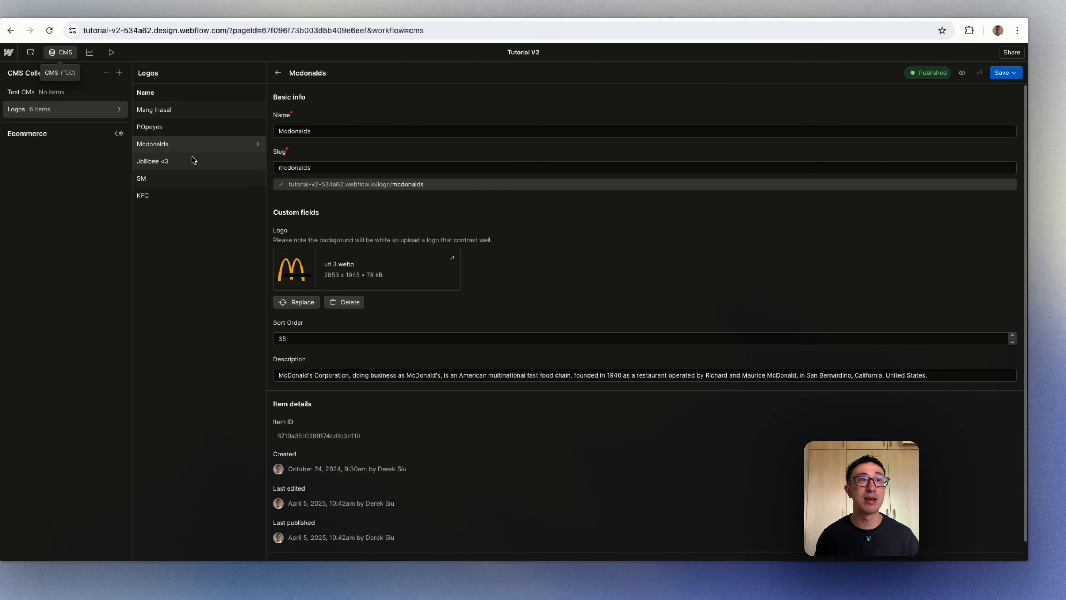
pyautogui.click(192, 160)
pyautogui.click(187, 178)
pyautogui.click(189, 196)
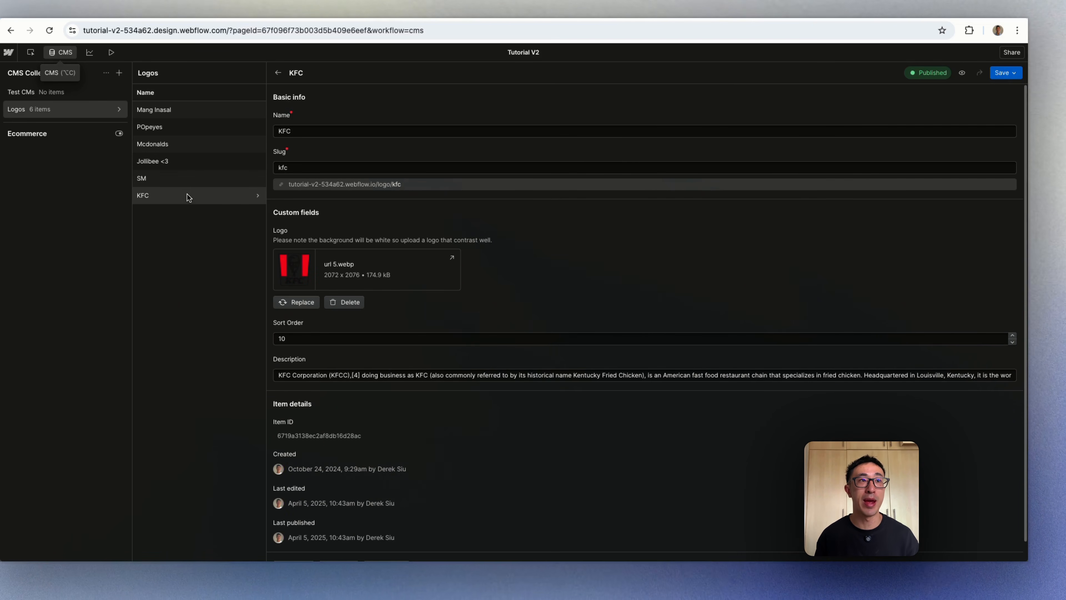
# Return to the page design and add the Modal 1 - IX2 component inside modal-item, beneath the logo image
pyautogui.click(64, 54)
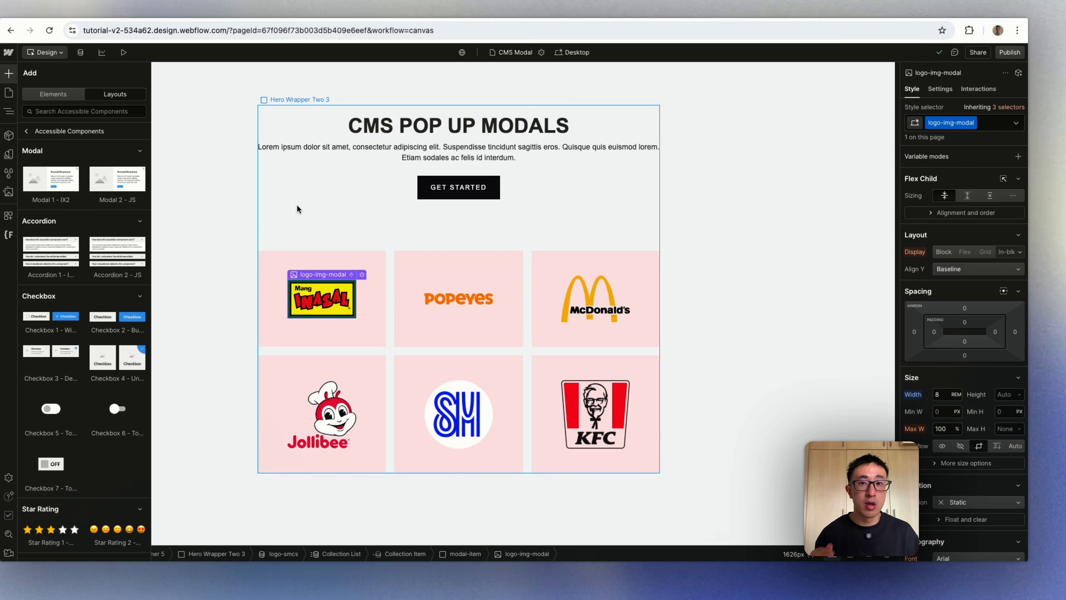
pyautogui.moveTo(101, 188)
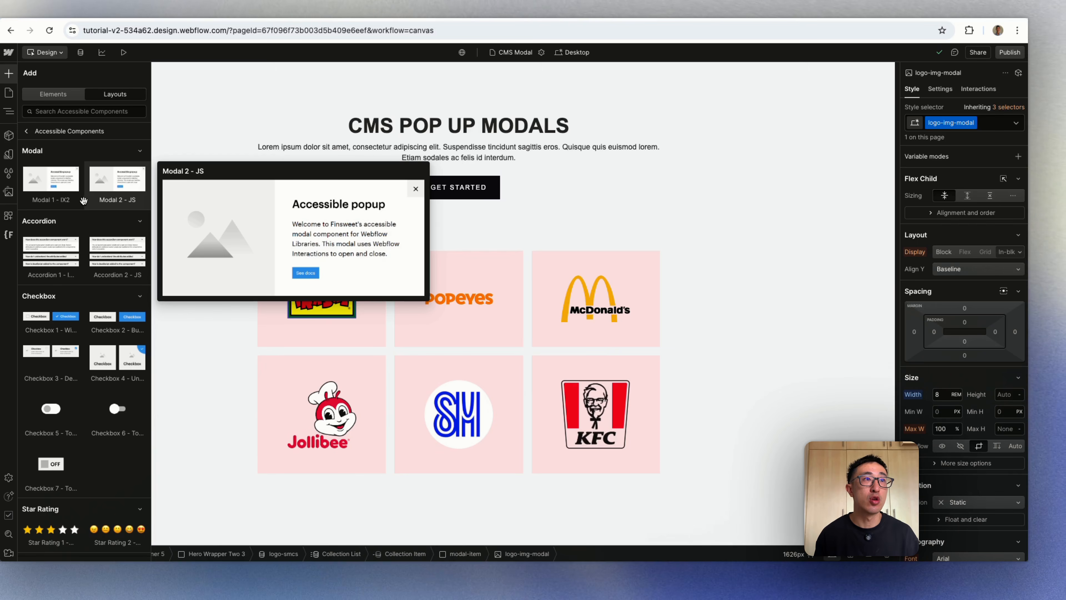
pyautogui.moveTo(62, 194); pyautogui.dragTo(340, 320)
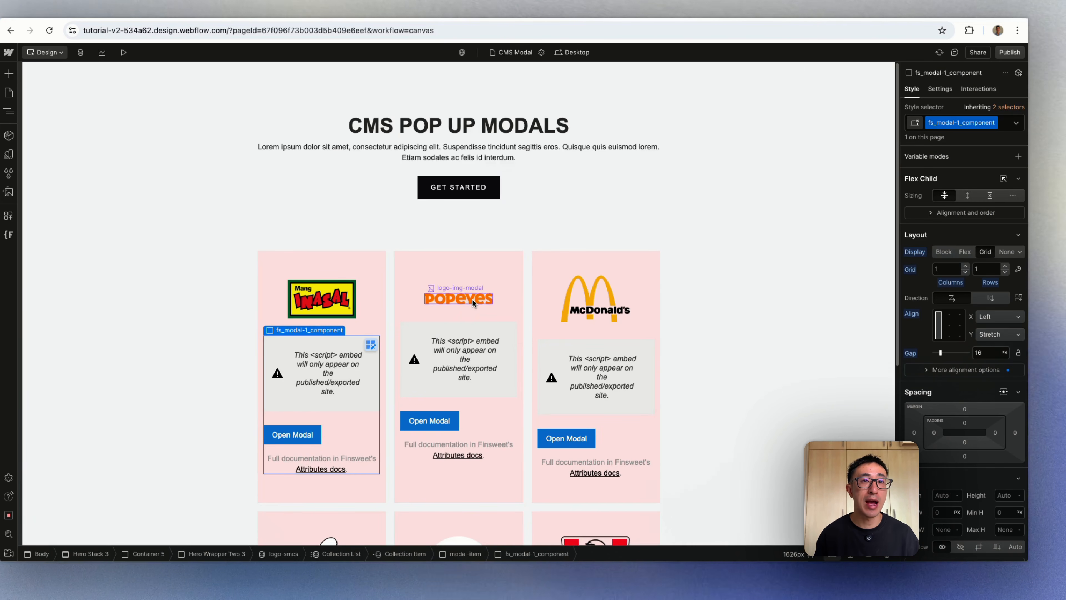
# Expand fs_modal-1_component in the element tree and inspect its embed code, button and popup elements
pyautogui.click(9, 111)
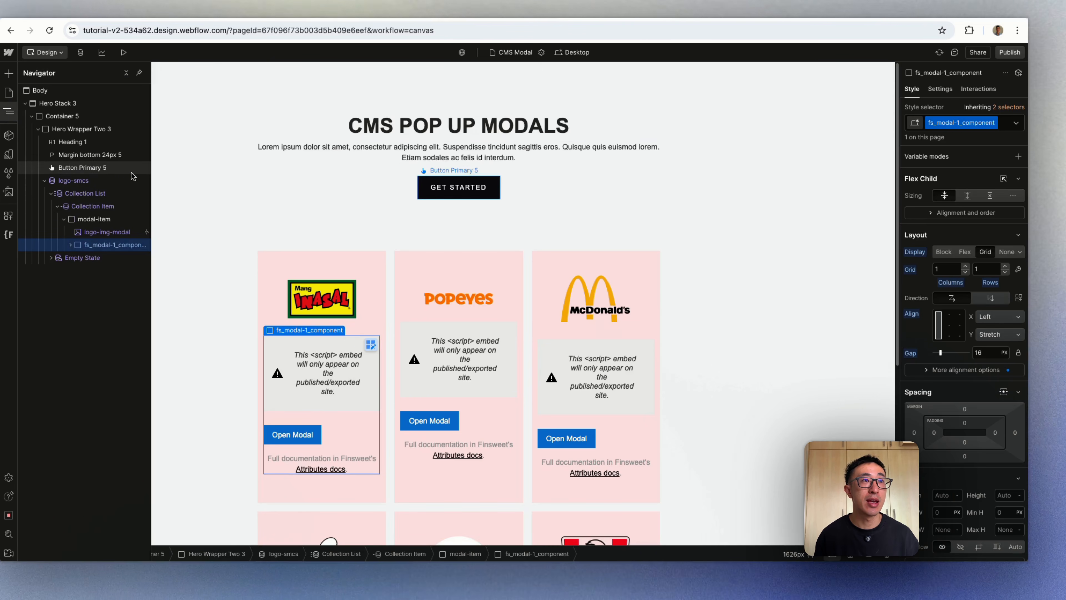
pyautogui.click(69, 245)
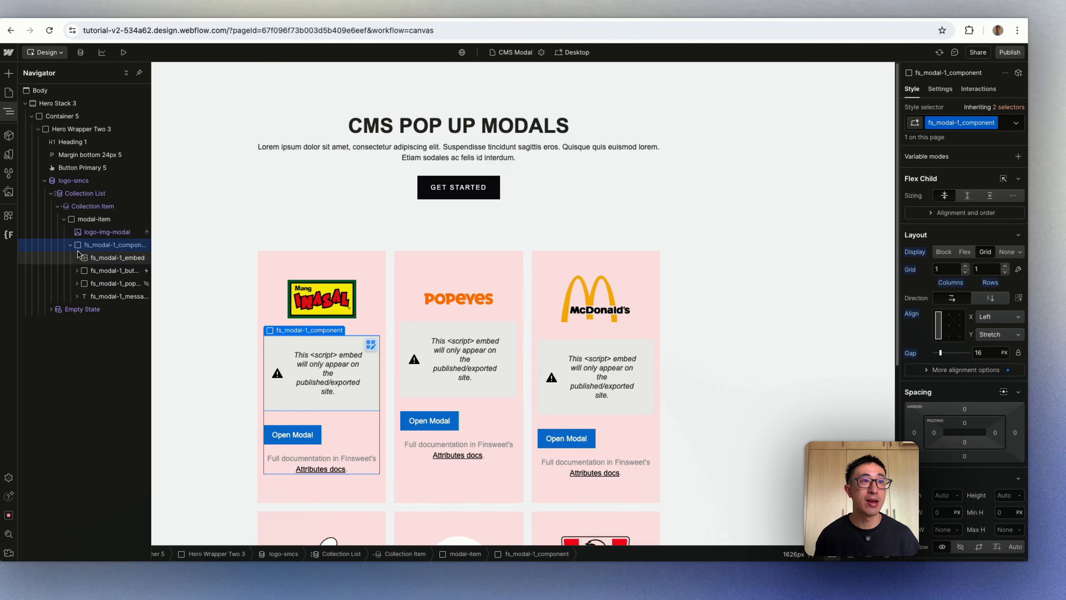
pyautogui.doubleClick(97, 258)
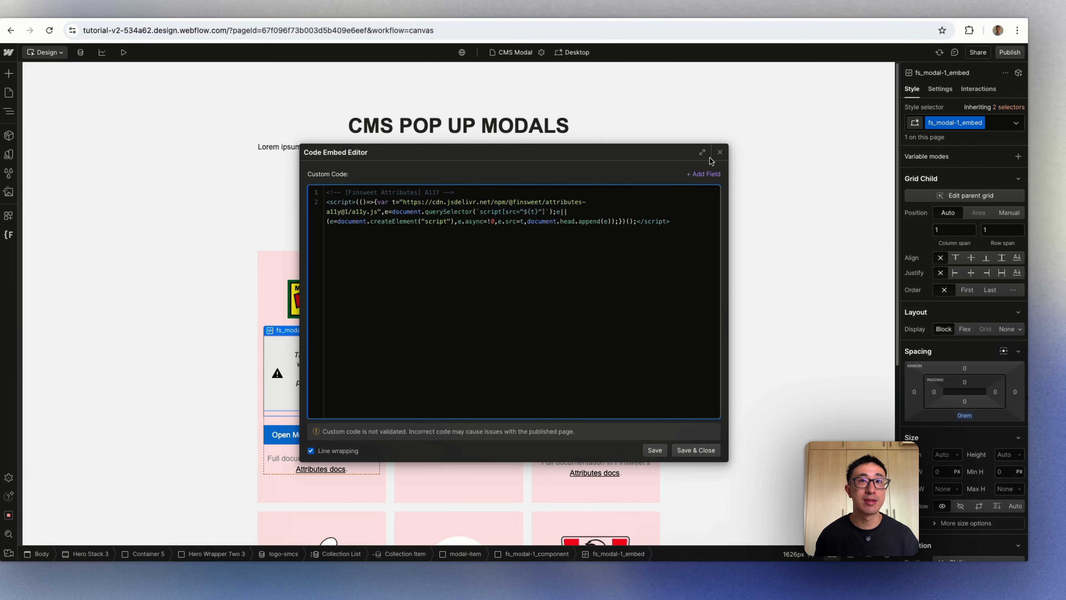
pyautogui.click(720, 154)
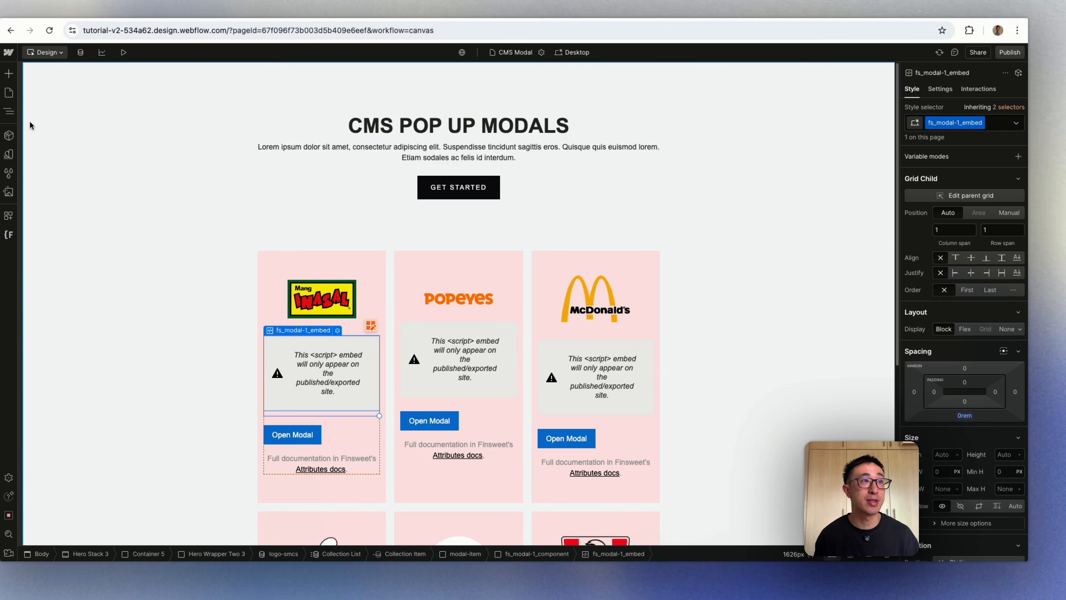
pyautogui.click(8, 111)
pyautogui.click(109, 272)
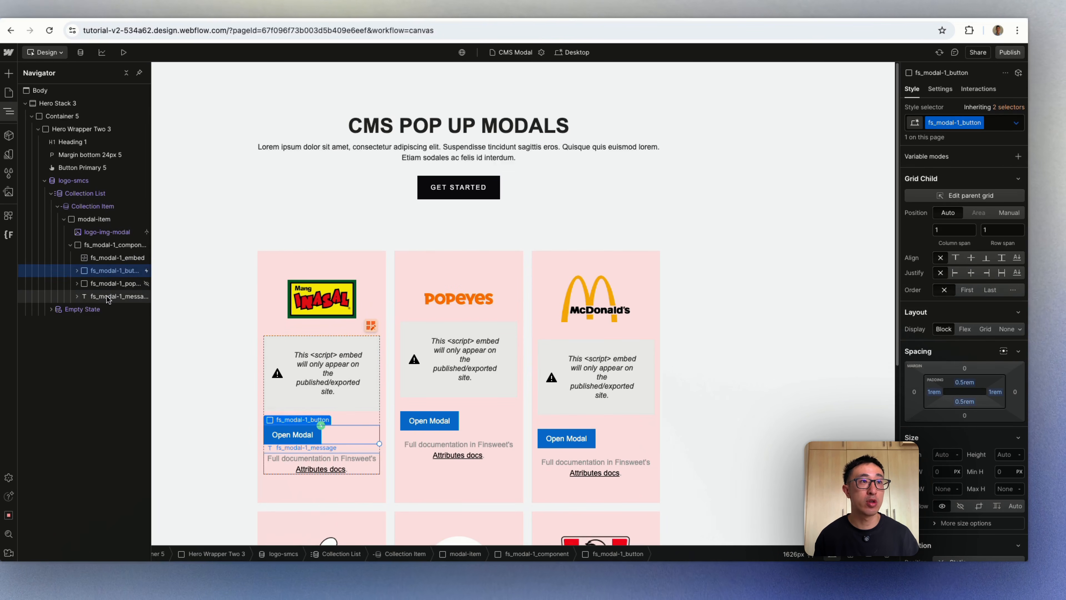
pyautogui.click(108, 284)
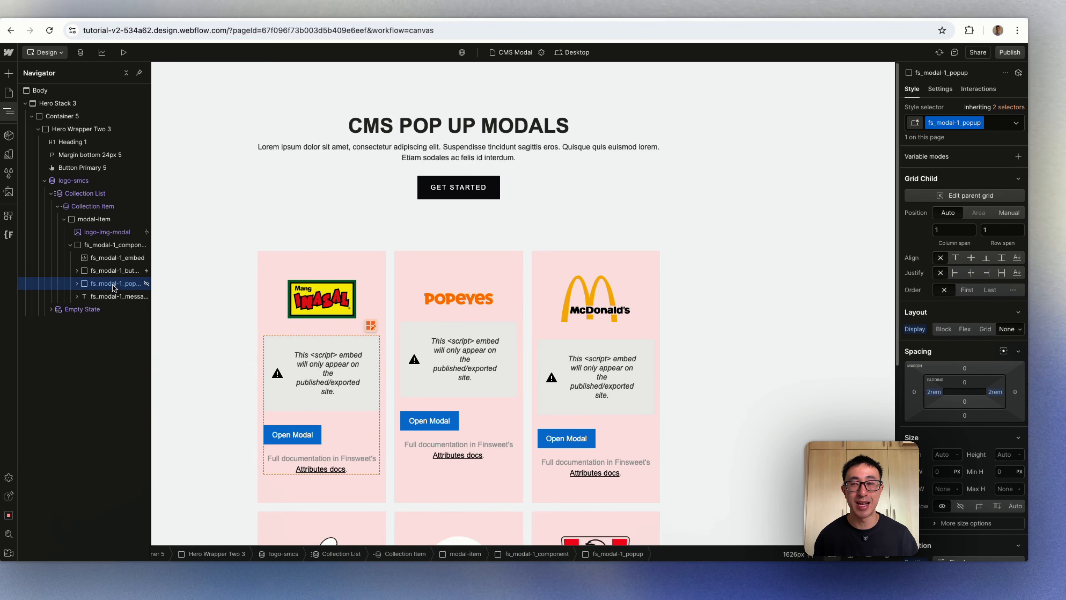
# Delete the fs_modal-1_message documentation text and hide fs_modal-1_embed by setting its display to None
pyautogui.click(120, 297)
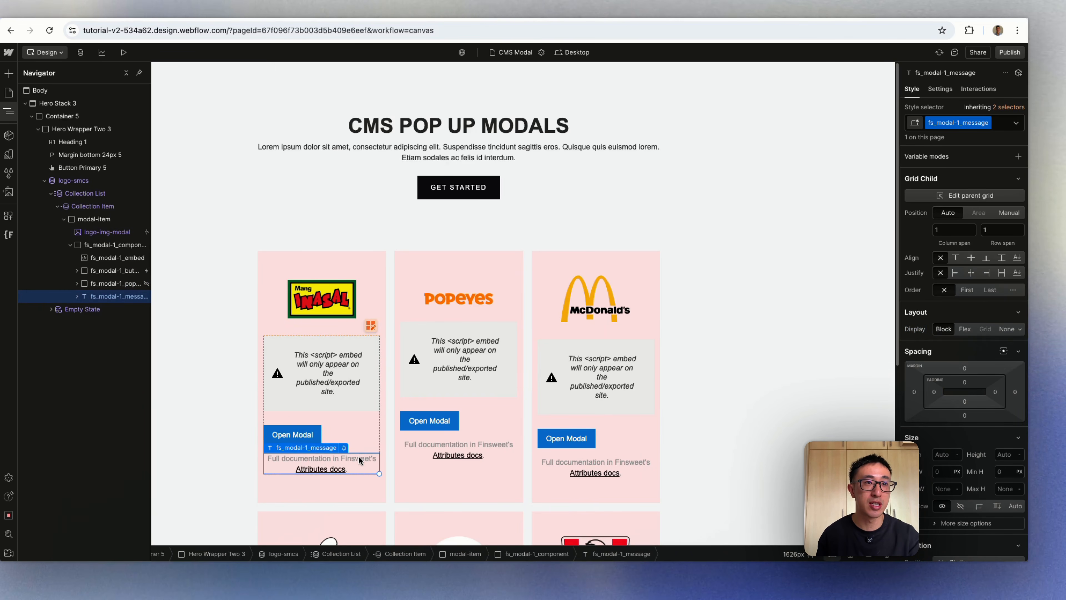
pyautogui.press('Delete')
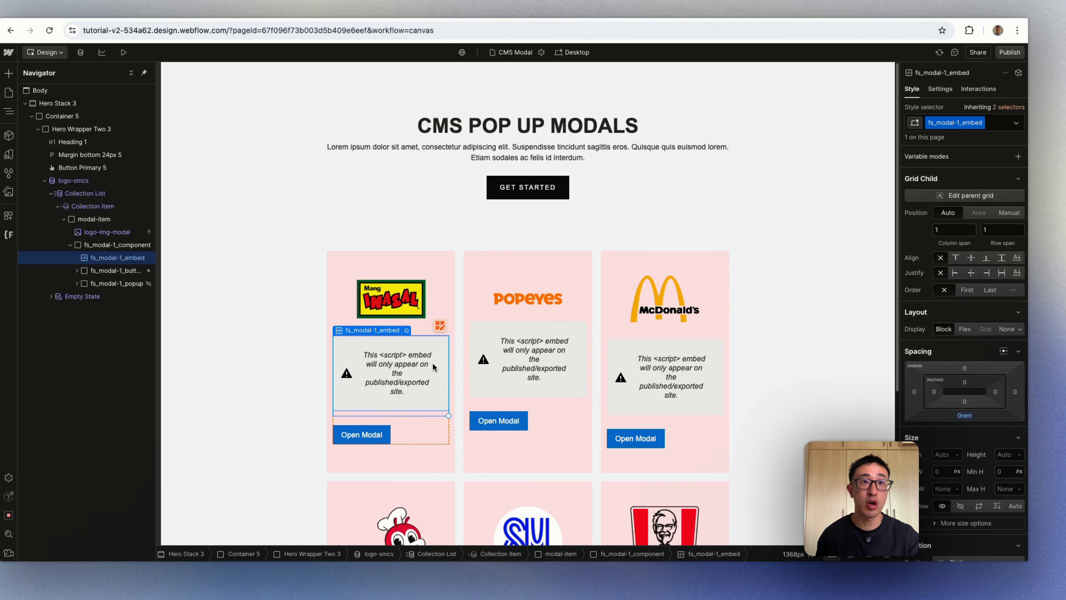
pyautogui.click(1007, 330)
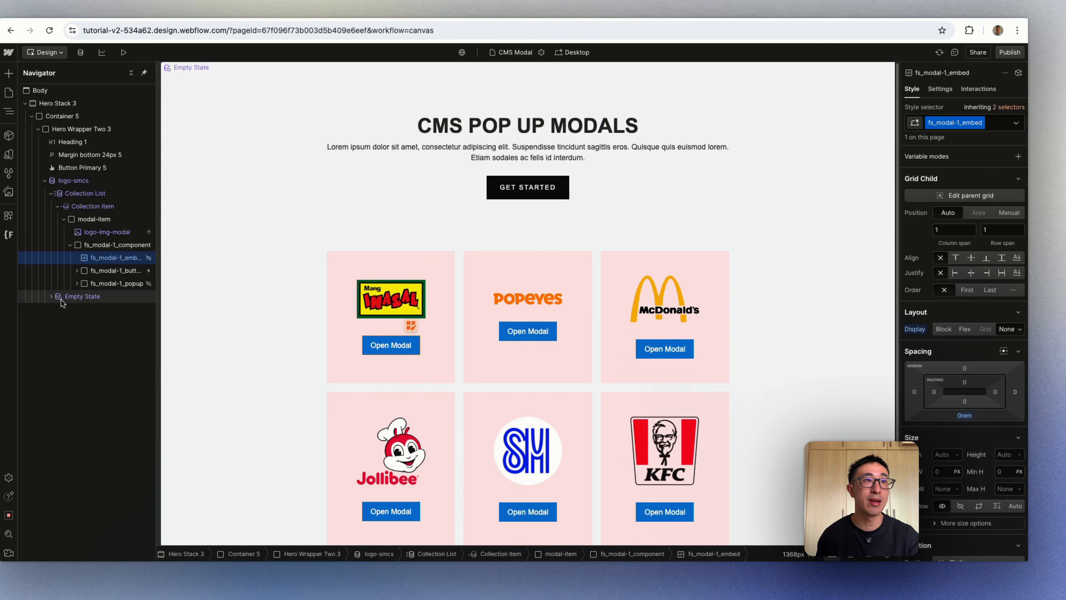
# Examine fs_modal-1_button and the text block nested inside it
pyautogui.click(111, 270)
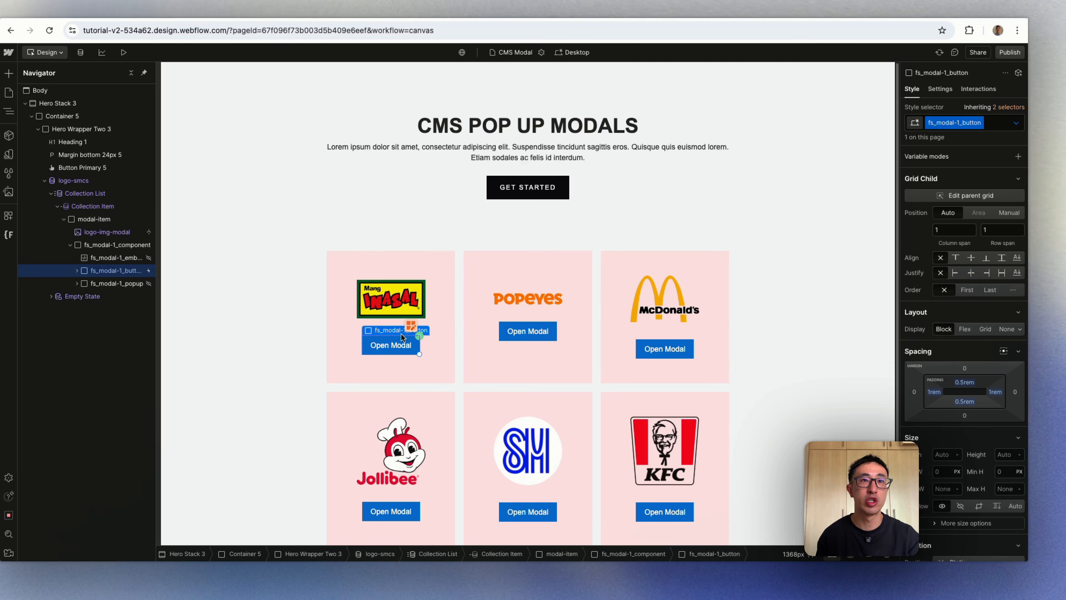
pyautogui.click(77, 271)
pyautogui.click(113, 283)
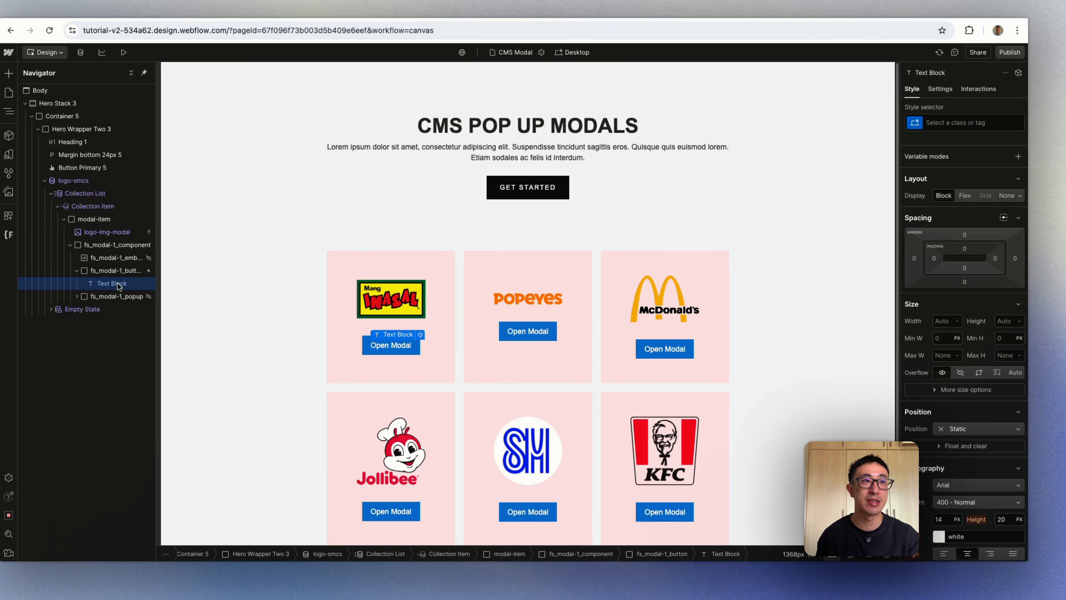
pyautogui.click(117, 270)
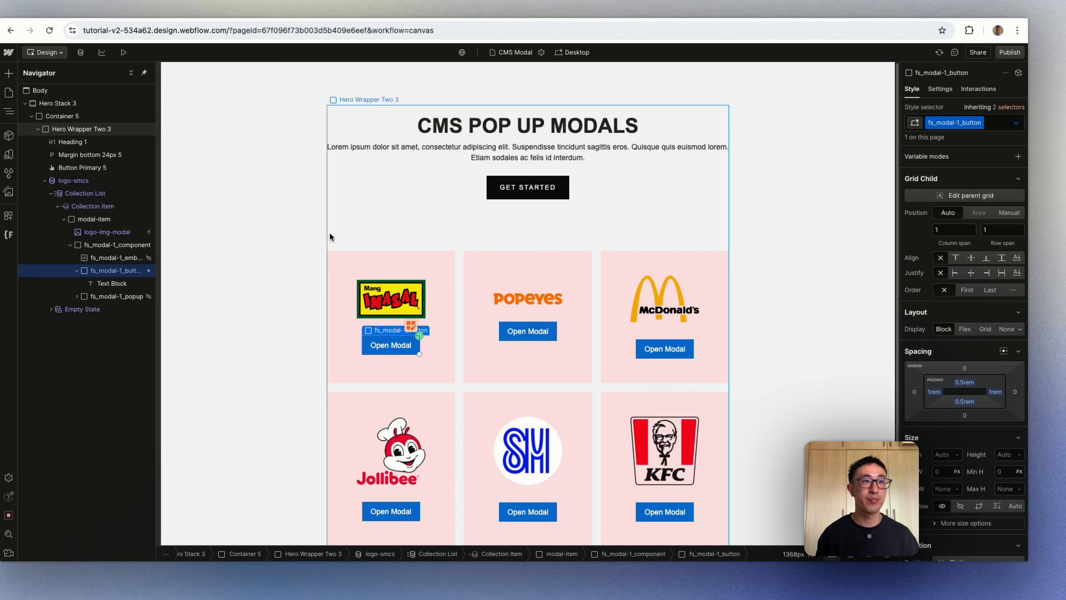
# Set the display of fs_modal-1_popup to Flex and connect its image to the Logo field of the Logos collection
pyautogui.click(125, 299)
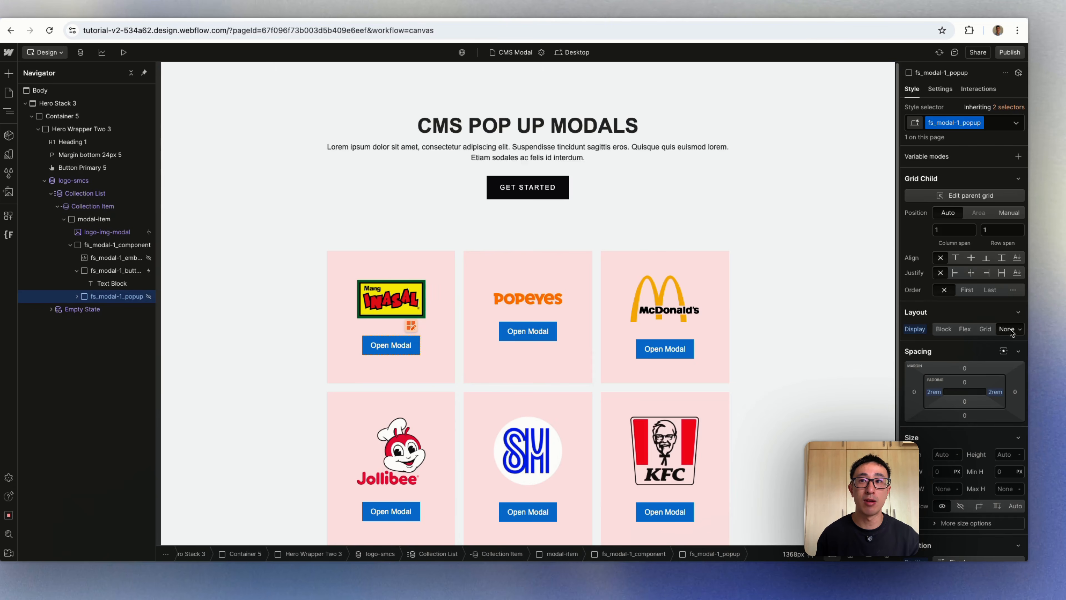
pyautogui.click(966, 328)
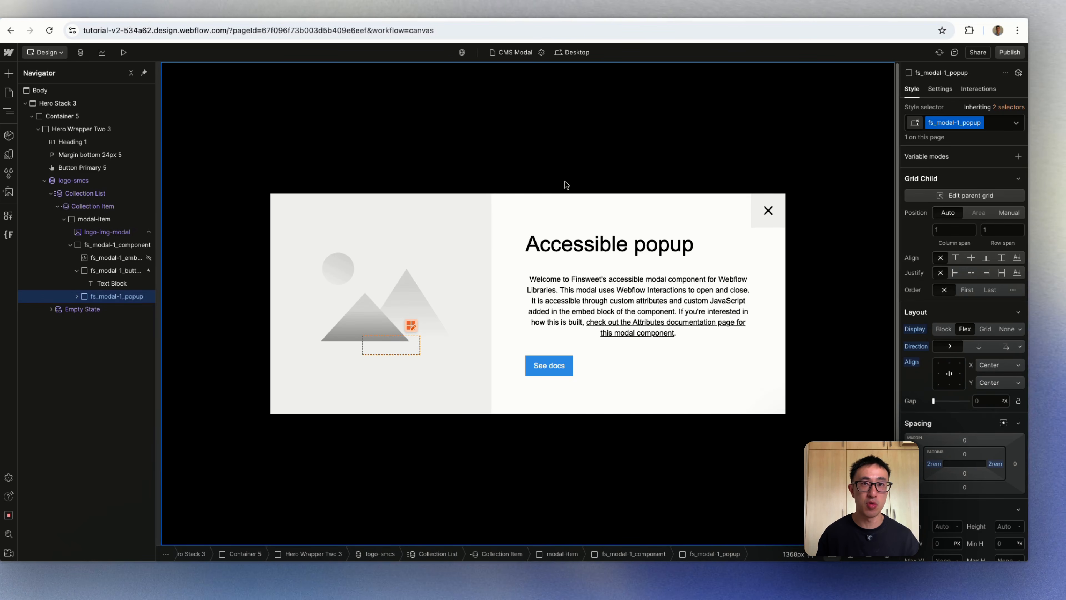
pyautogui.click(336, 187)
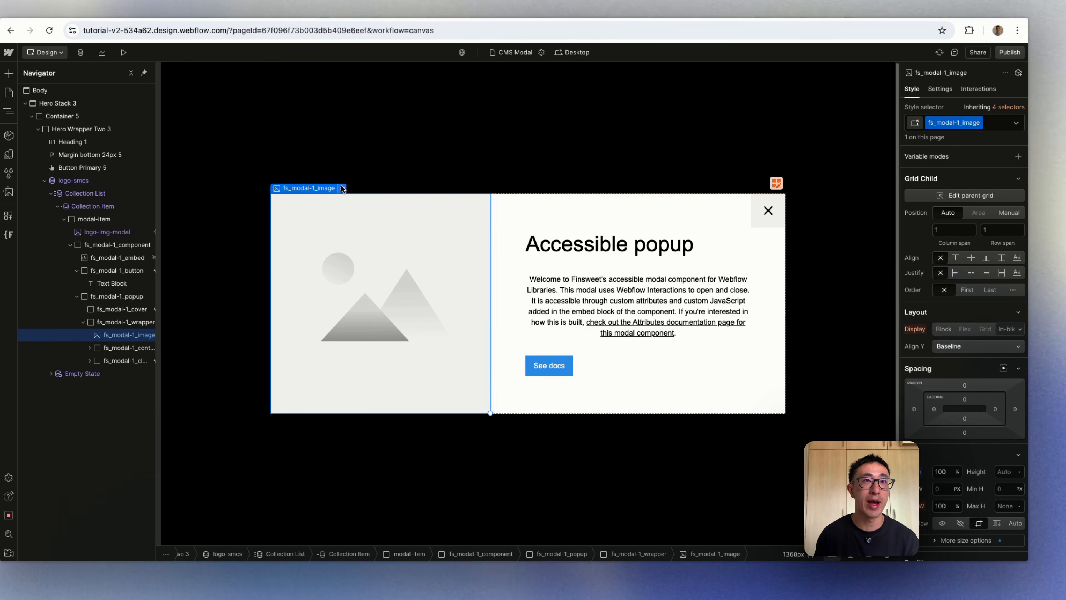
pyautogui.click(342, 188)
pyautogui.click(304, 273)
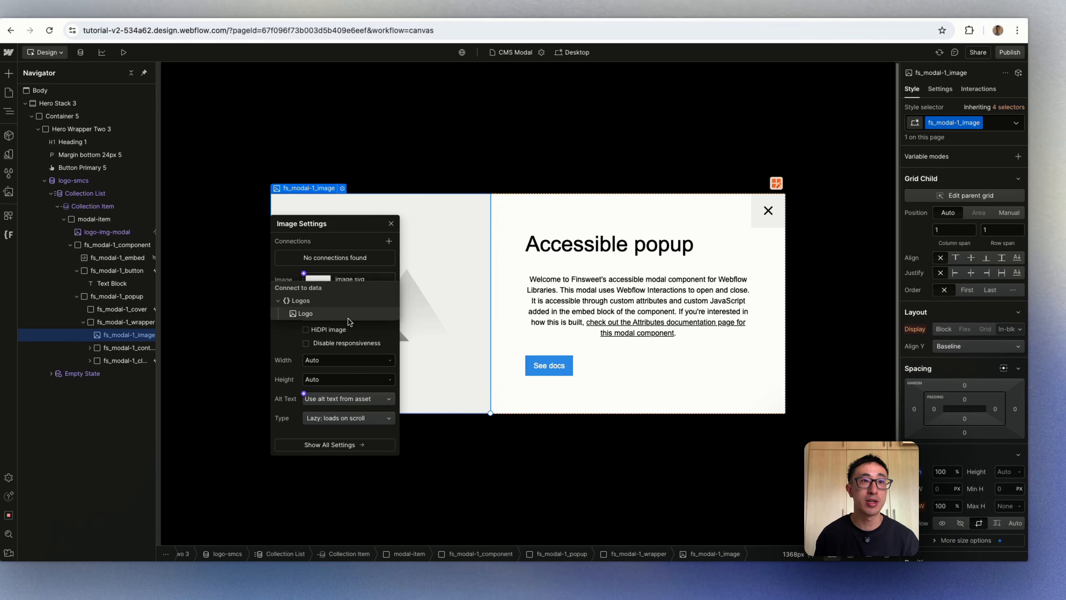
pyautogui.click(332, 314)
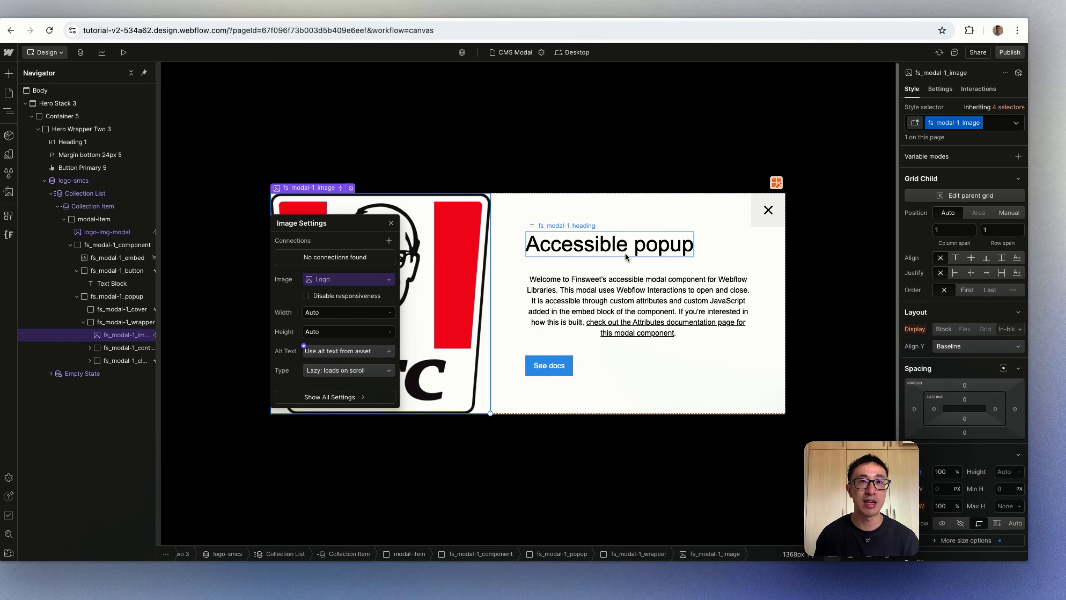
# Connect fs_modal-1_heading to the CMS item's name and fs_modal-1_description to the Description field
pyautogui.click(629, 252)
pyautogui.click(603, 226)
pyautogui.click(669, 301)
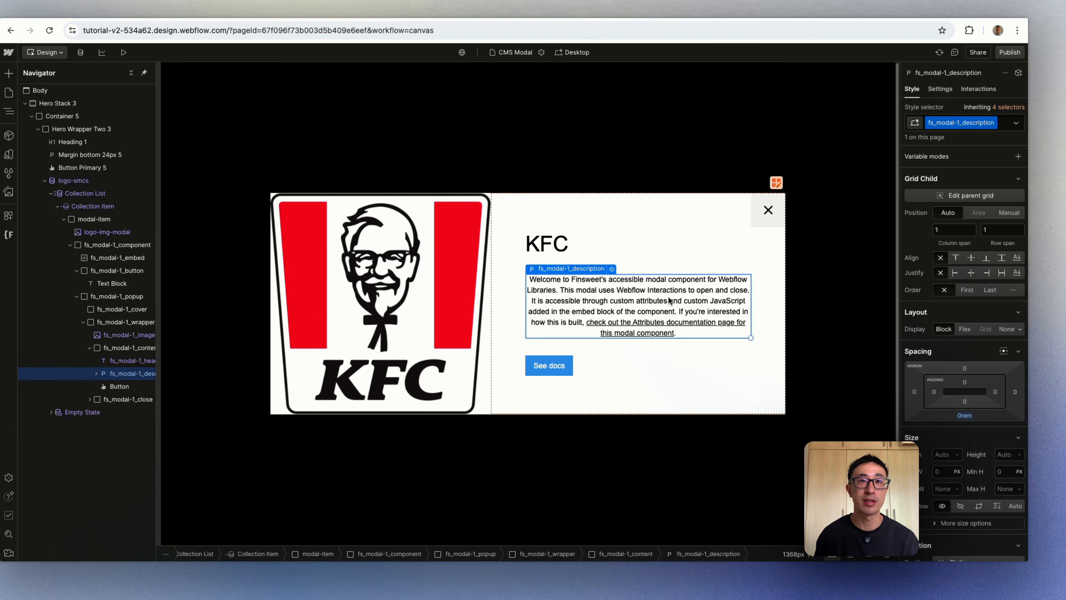
pyautogui.click(612, 270)
pyautogui.click(558, 364)
pyautogui.click(570, 417)
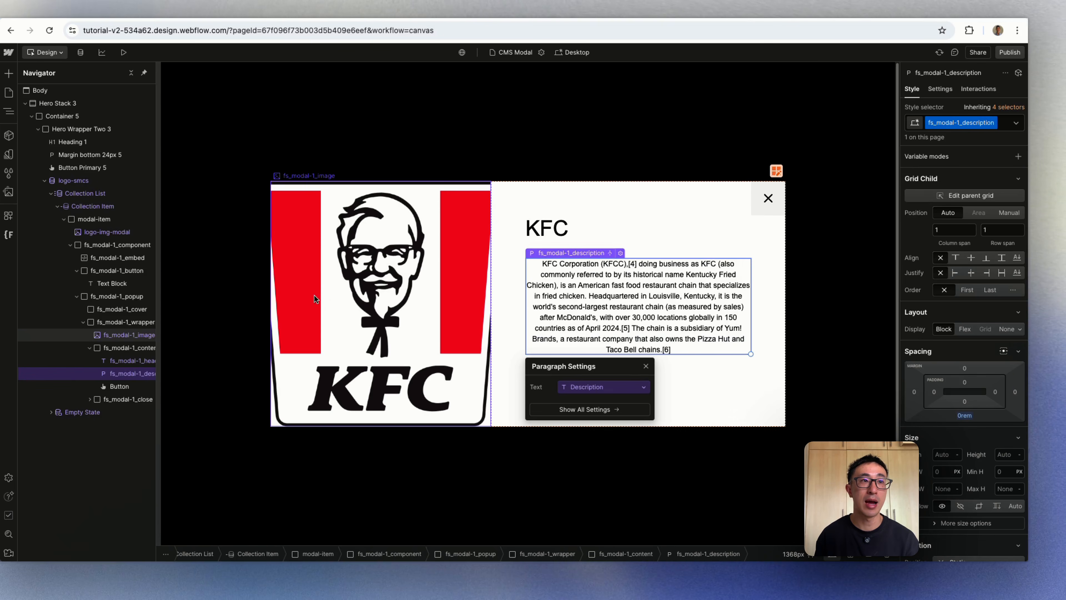
# Set the display of fs_modal-1_popup to None, and publish the site and open the live cms-modal page
pyautogui.click(122, 348)
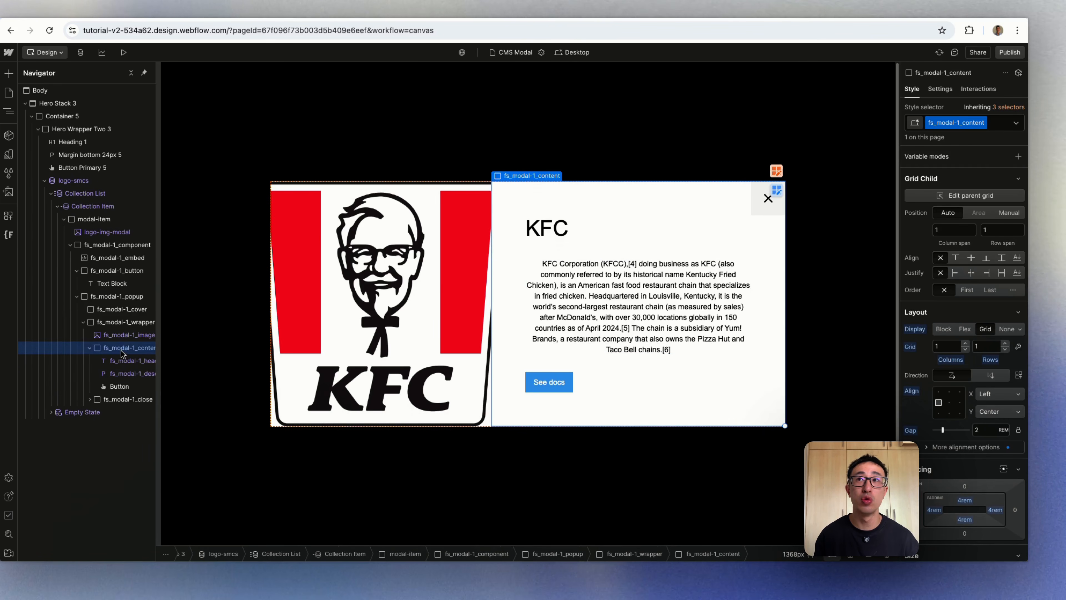
pyautogui.hscroll(2, 119, 336)
pyautogui.click(108, 297)
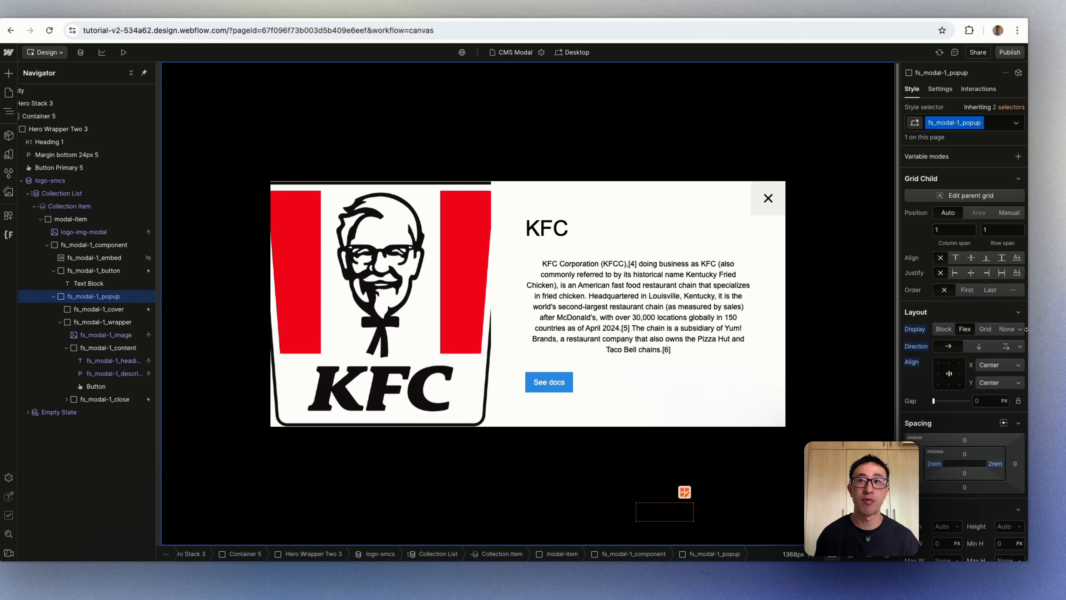
pyautogui.click(1009, 329)
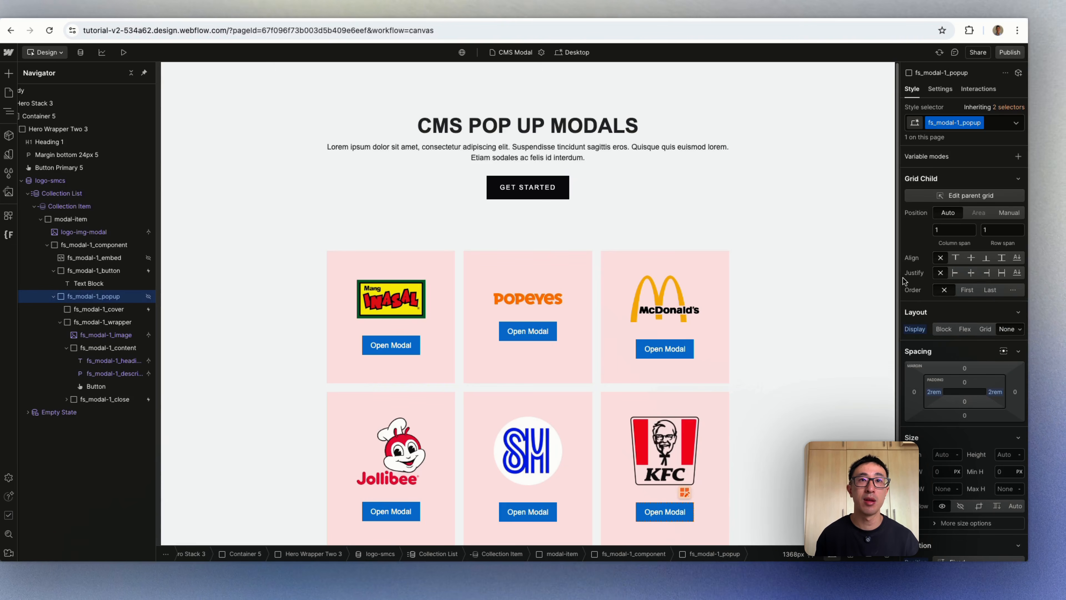
pyautogui.click(1009, 53)
pyautogui.click(983, 201)
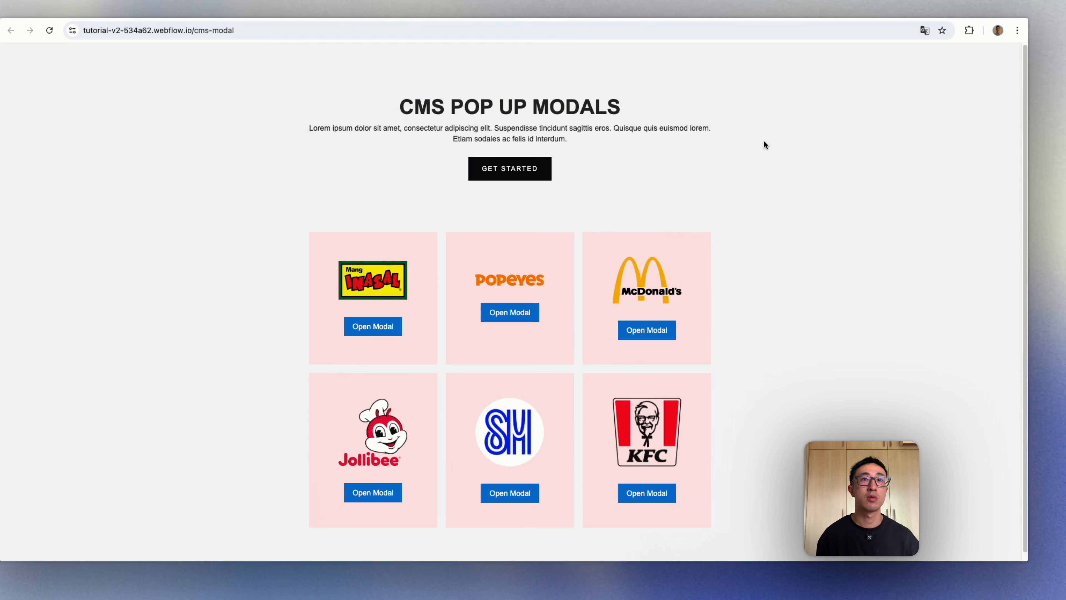
# Test the Popeyes, McDonald's and SM modals on the live page, opening and closing each, and check the SM description
pyautogui.click(504, 316)
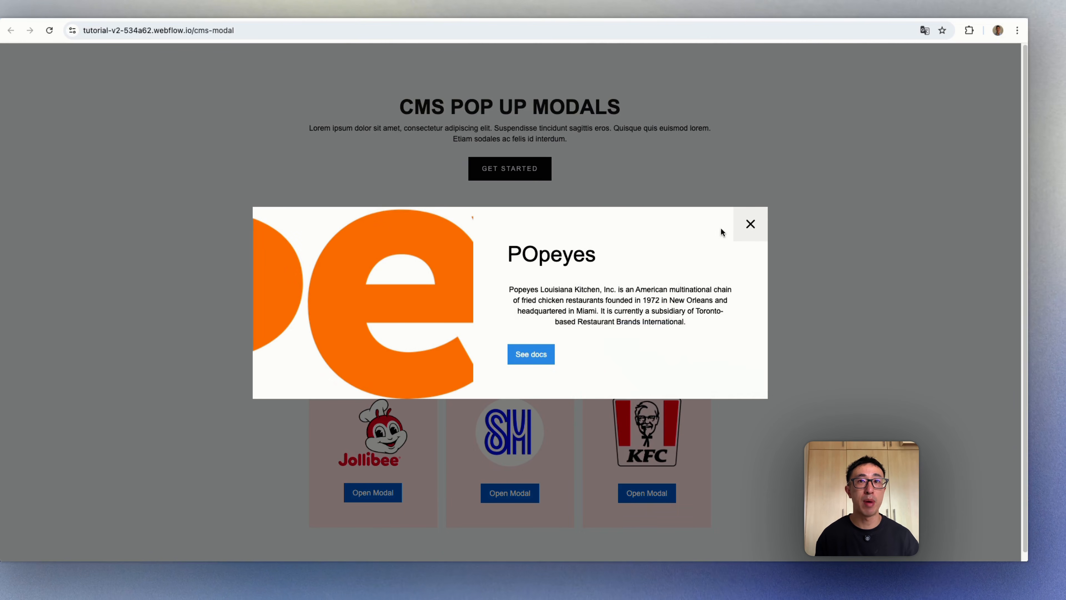
pyautogui.click(748, 229)
pyautogui.click(656, 334)
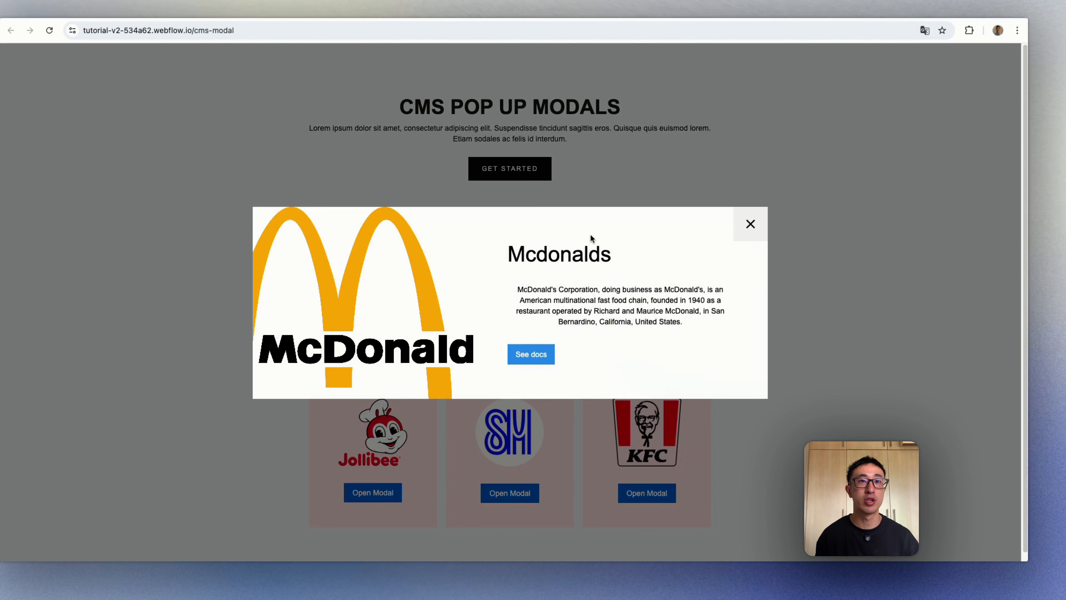
pyautogui.click(749, 223)
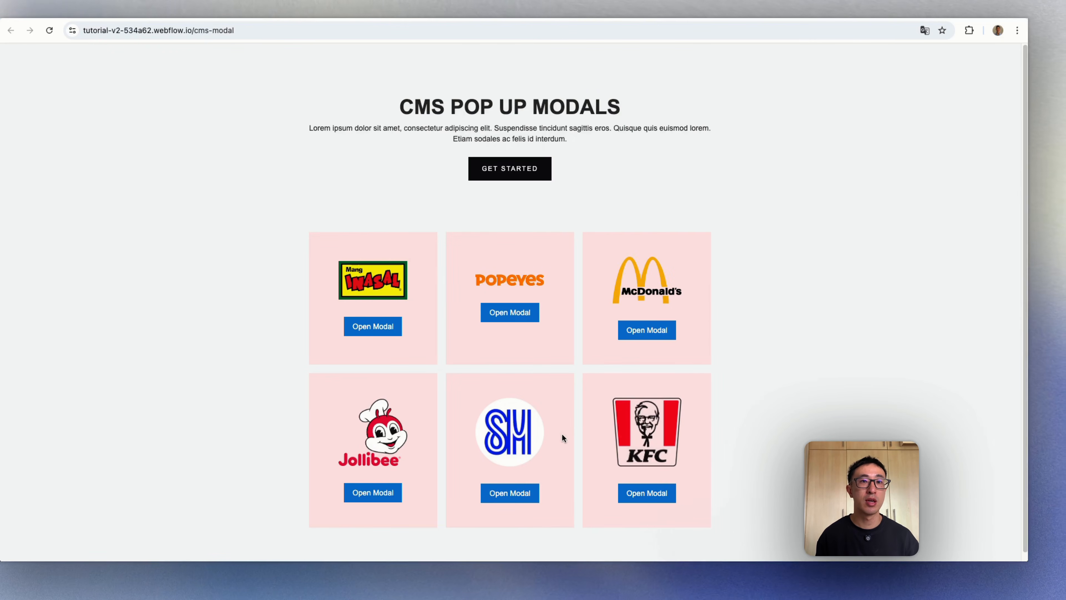
pyautogui.click(481, 496)
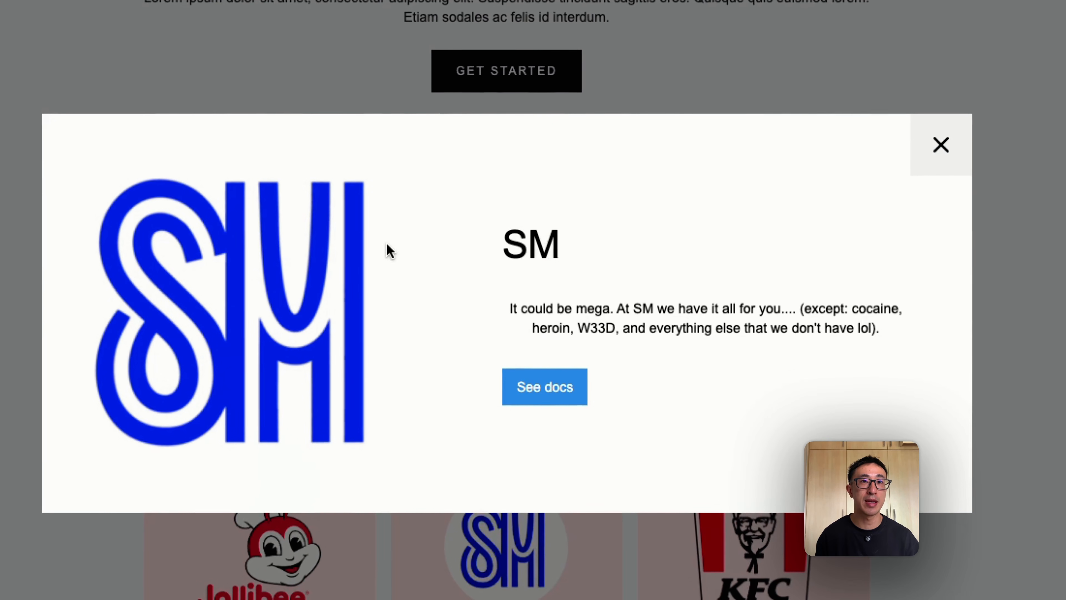
pyautogui.moveTo(509, 309); pyautogui.dragTo(938, 339)
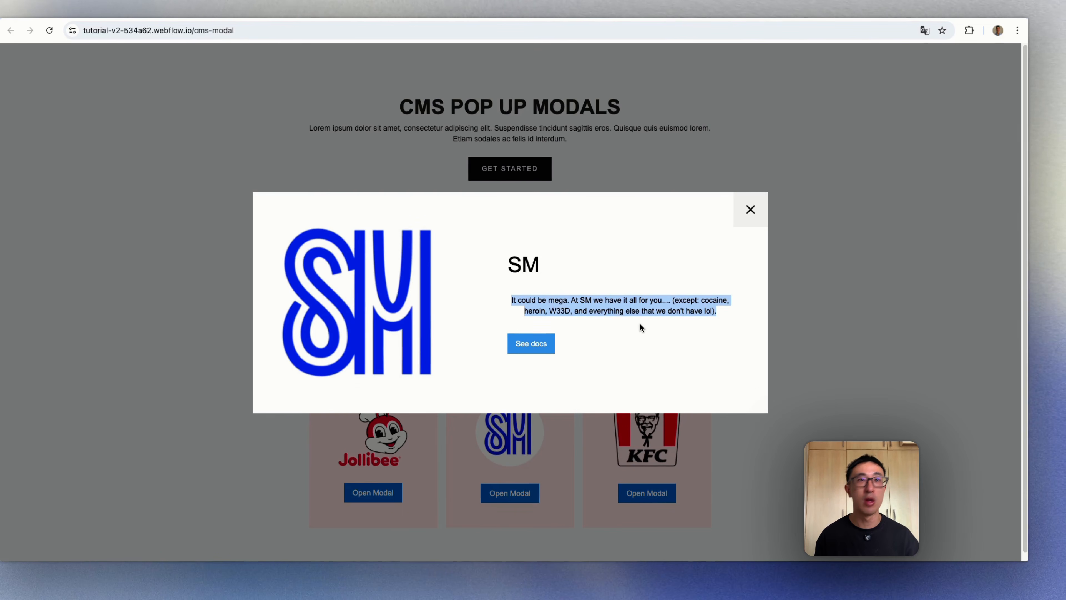
pyautogui.click(753, 213)
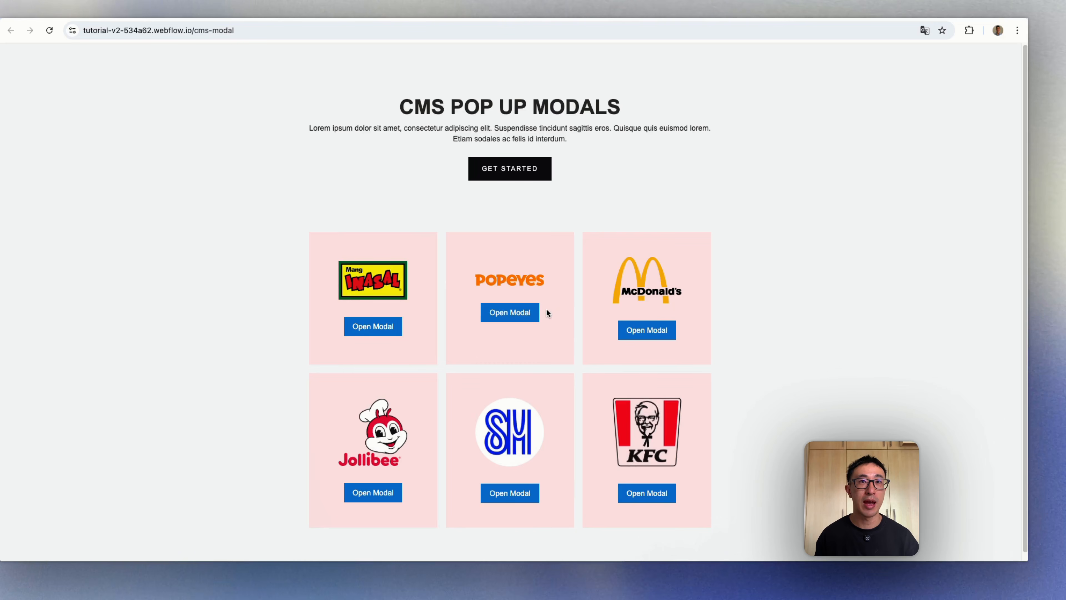
# Test dismissing the Popeyes modal from its backdrop, and open and close the KFC modal
pyautogui.click(537, 312)
pyautogui.click(842, 195)
pyautogui.click(655, 497)
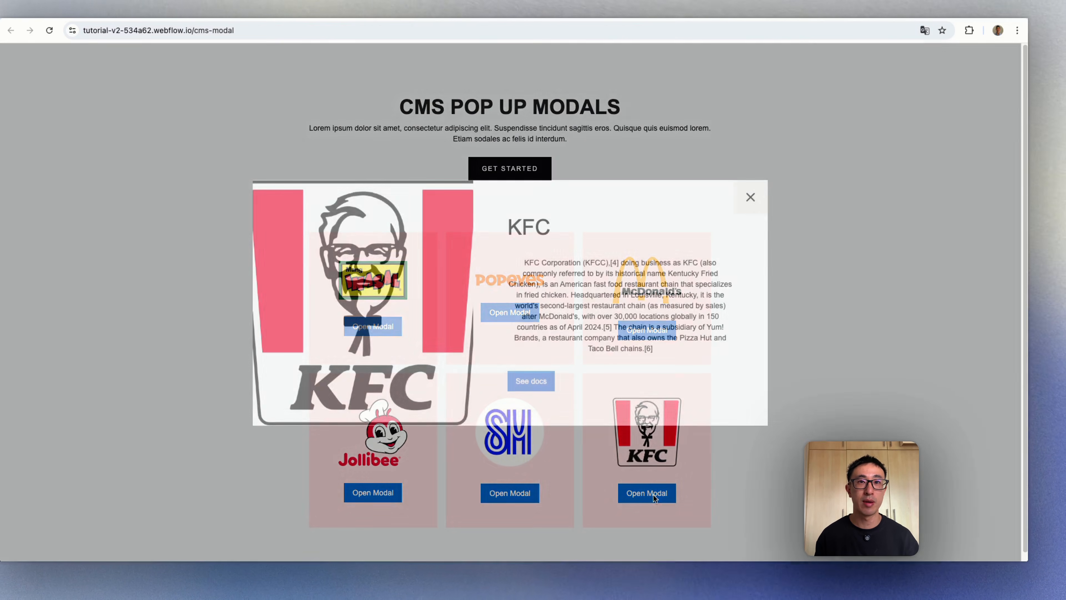
pyautogui.click(749, 198)
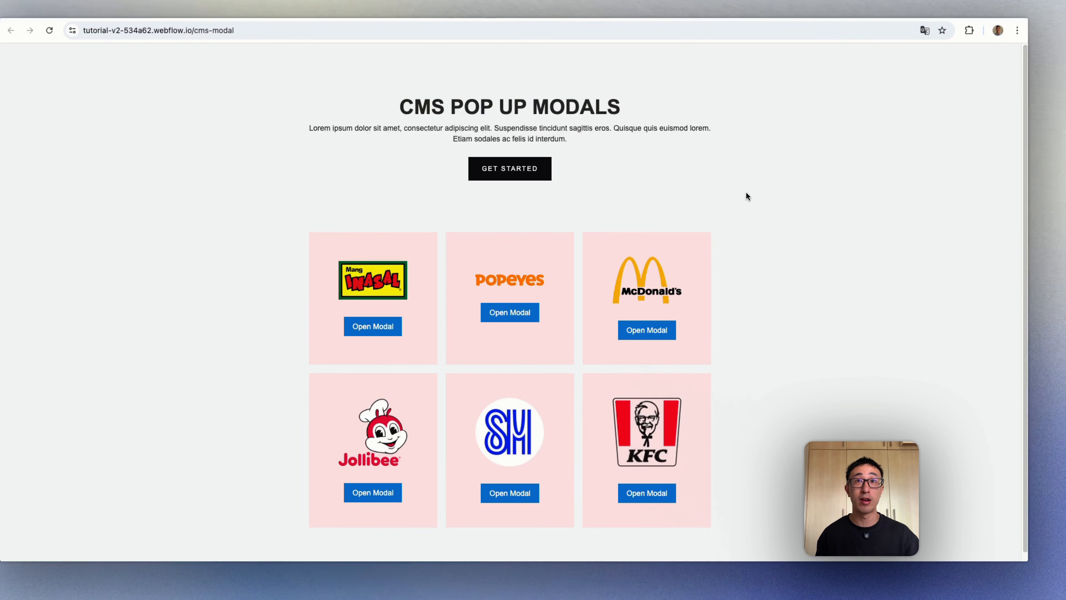
# Review the Step #1 script on Finsweet's Attributes modal documentation page and return to the Webflow Designer
pyautogui.click(583, 12)
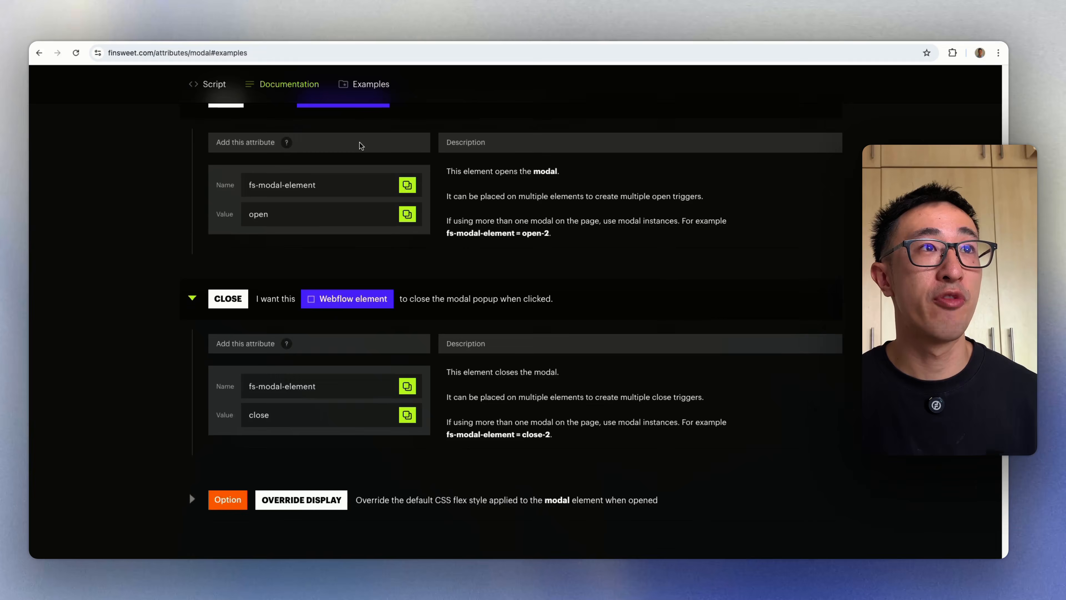
pyautogui.scroll(15, 361, 145)
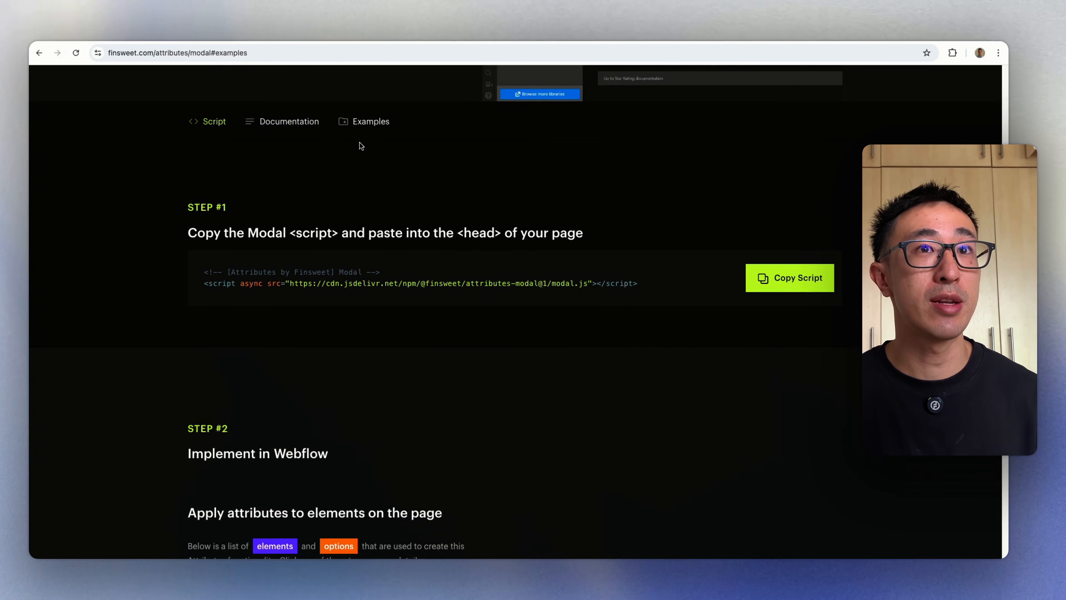
pyautogui.click(596, 32)
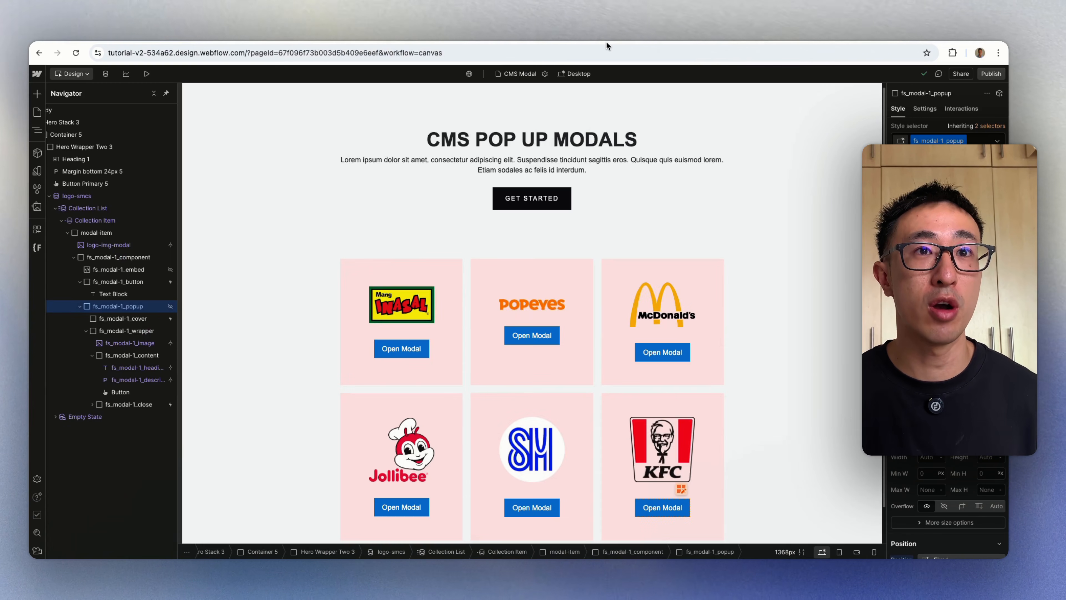